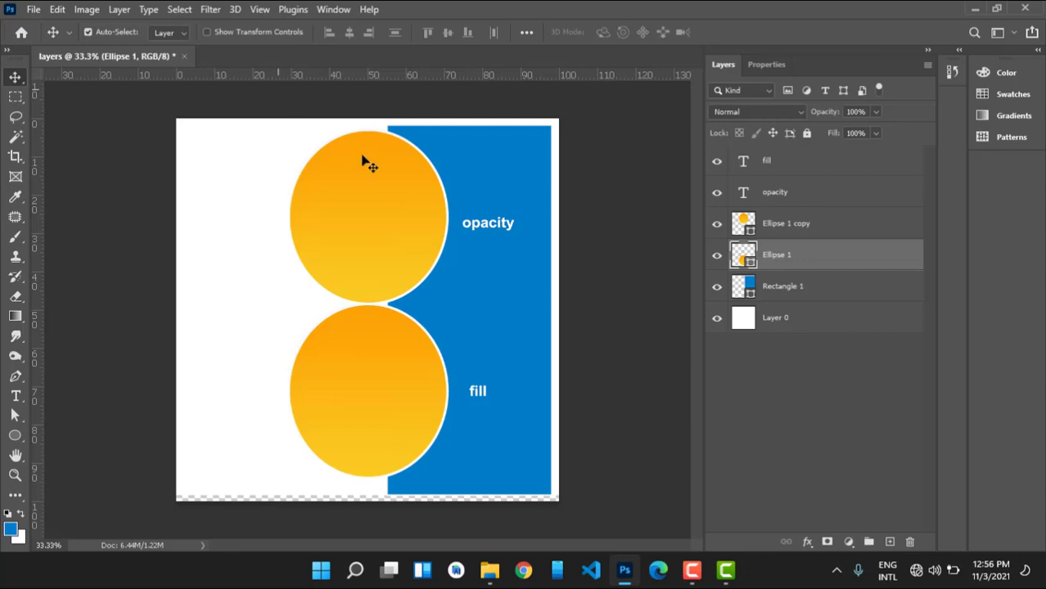
Step: Move the upper orange circle slightly up and toward the blue rectangle
{"action": "left_click", "coordinate": [385, 204]}
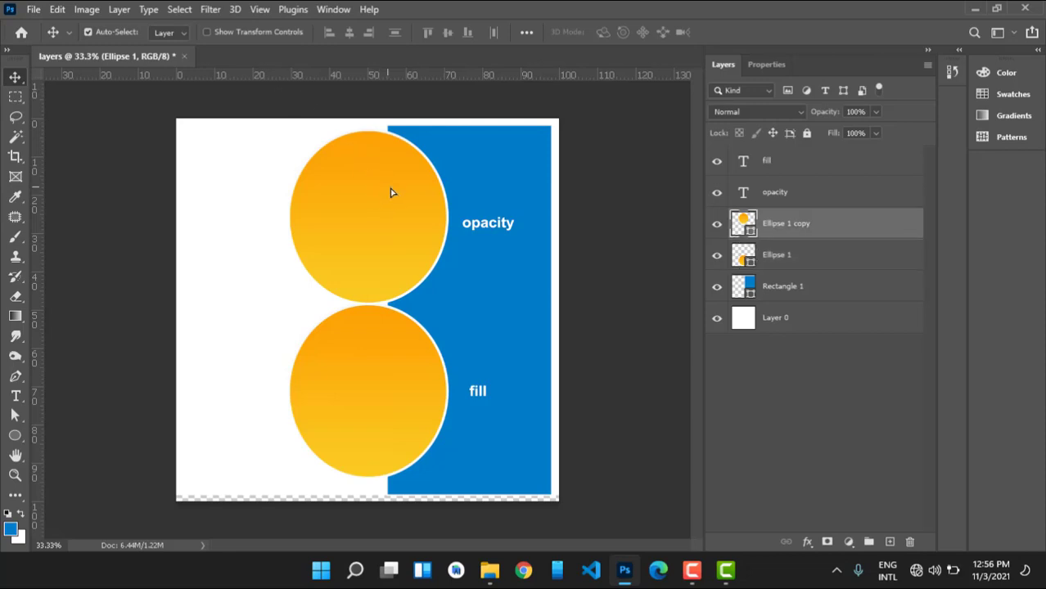
{"action": "left_click_drag", "start_coordinate": [376, 193], "coordinate": [390, 189]}
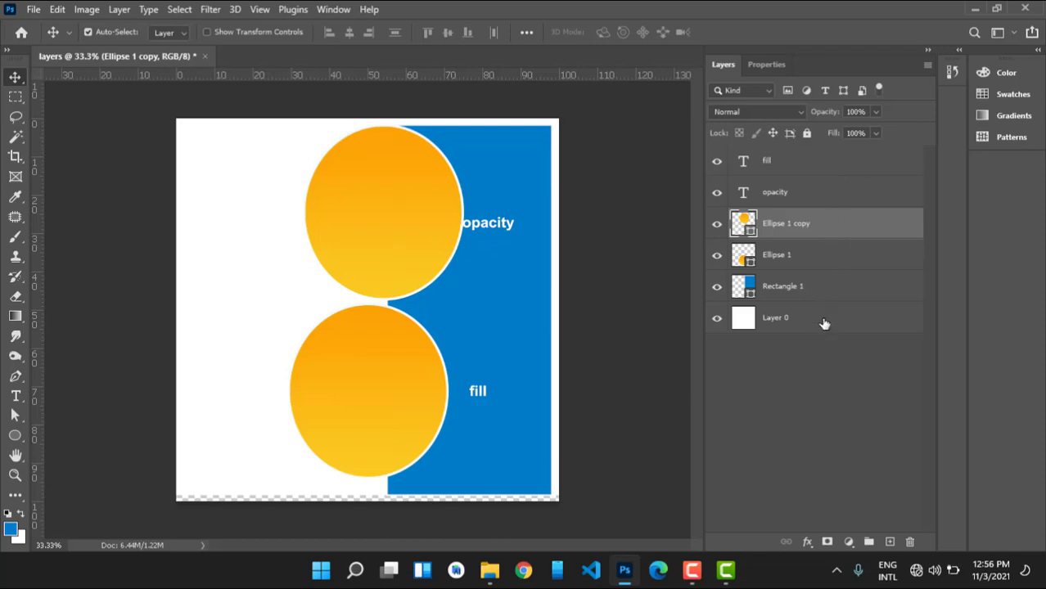
Step: Step through the layer stack one layer at a time, from the fill text layer down to Layer 0
{"action": "left_click", "coordinate": [788, 170]}
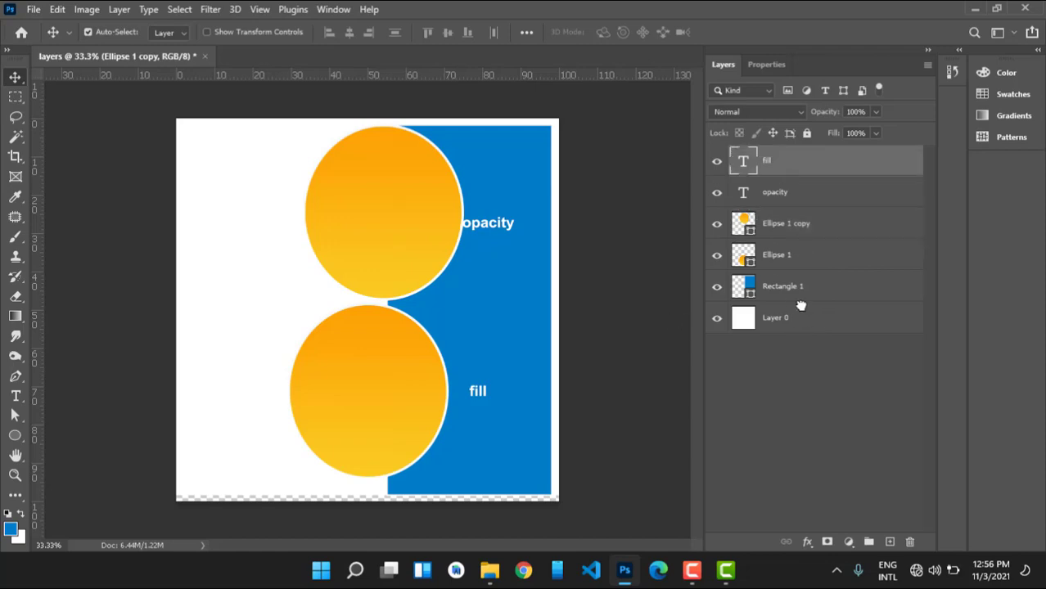
{"action": "key", "text": "alt+bracketleft"}
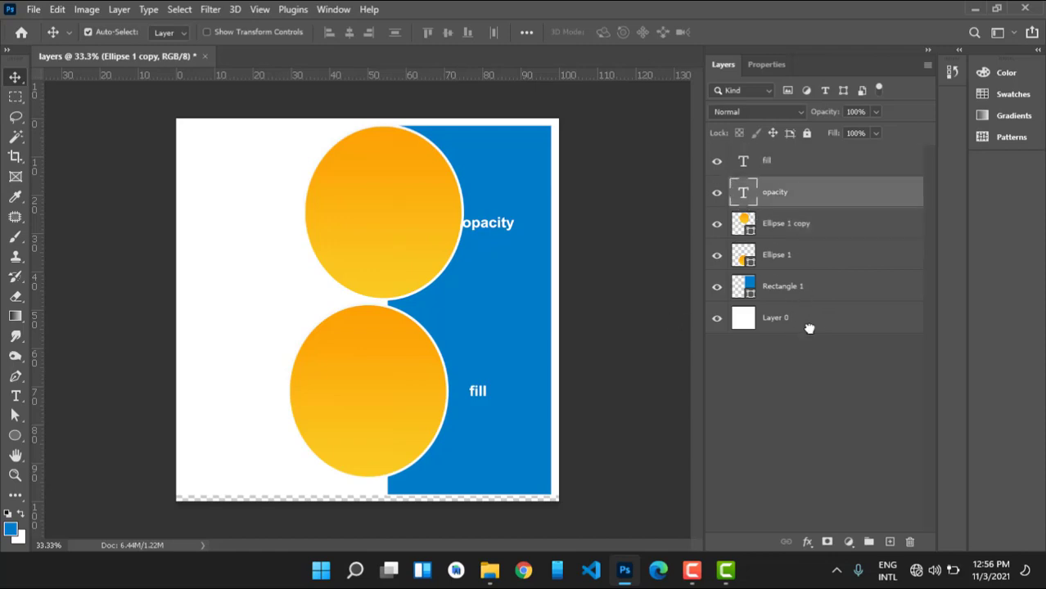
{"action": "key", "text": "alt+bracketleft"}
{"action": "key", "text": "alt+bracketleft"}
{"action": "key", "text": "alt+bracketleft"}
{"action": "key", "text": "alt+bracketleft"}
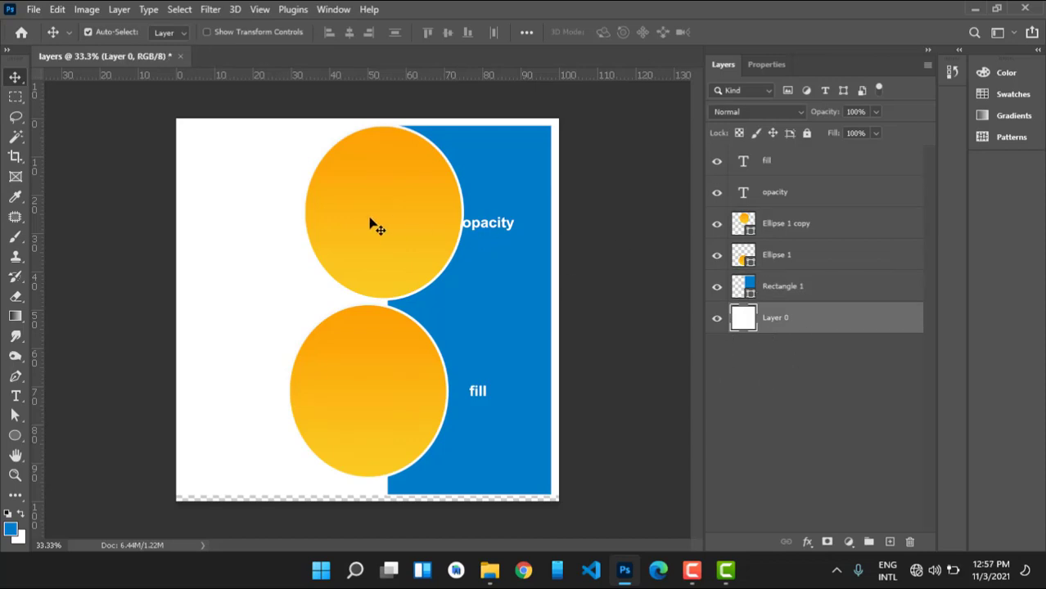
Step: Line the upper circle up with the lower one, and rename Layer 0 as background
{"action": "left_click_drag", "start_coordinate": [355, 223], "coordinate": [341, 223]}
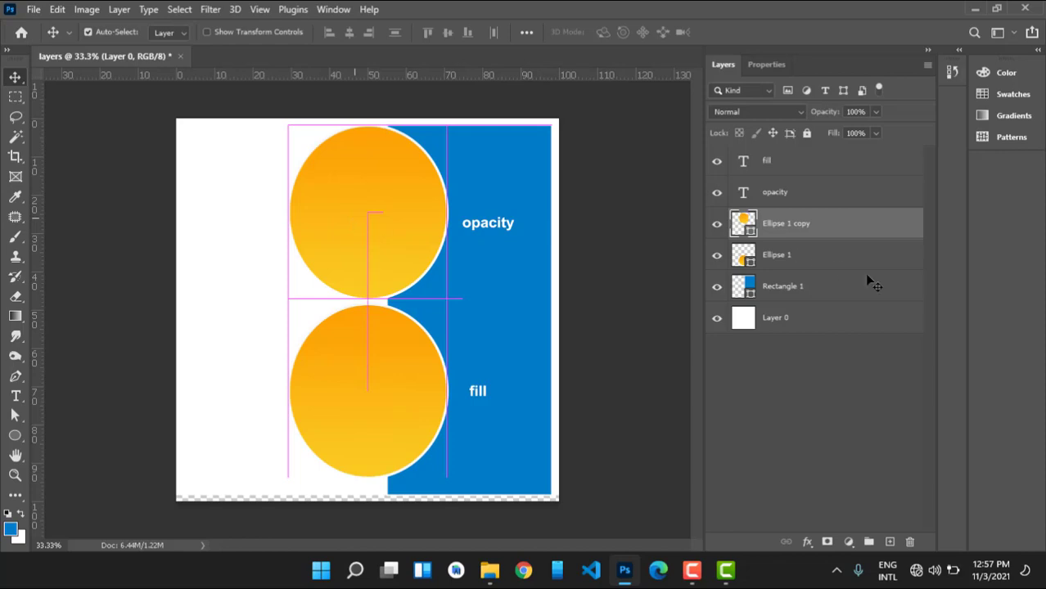
{"action": "double_click", "coordinate": [777, 320]}
{"action": "type", "text": "bac"}
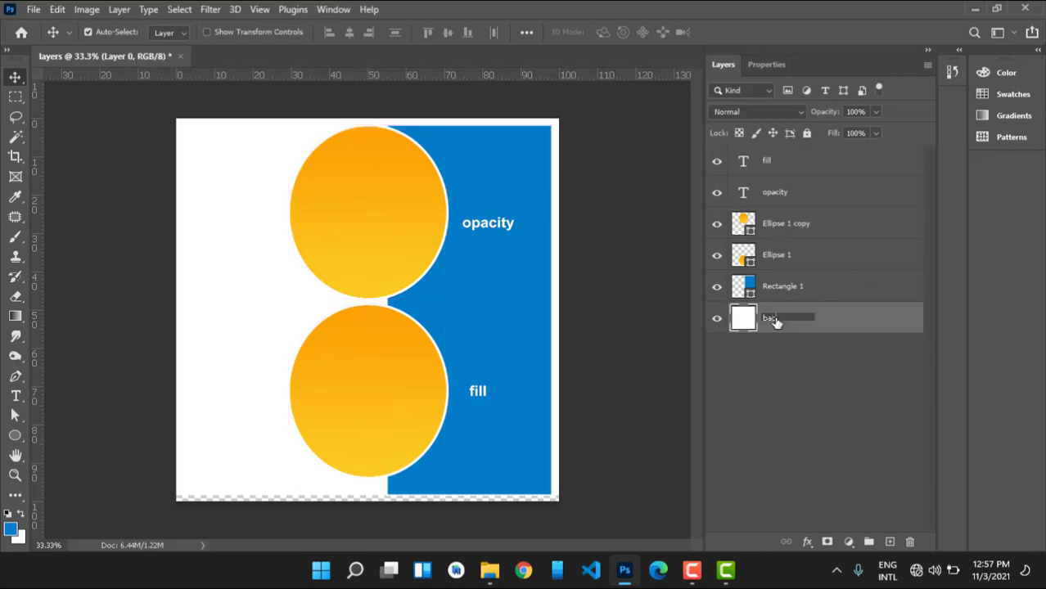
{"action": "type", "text": "kground"}
{"action": "key", "text": "Return"}
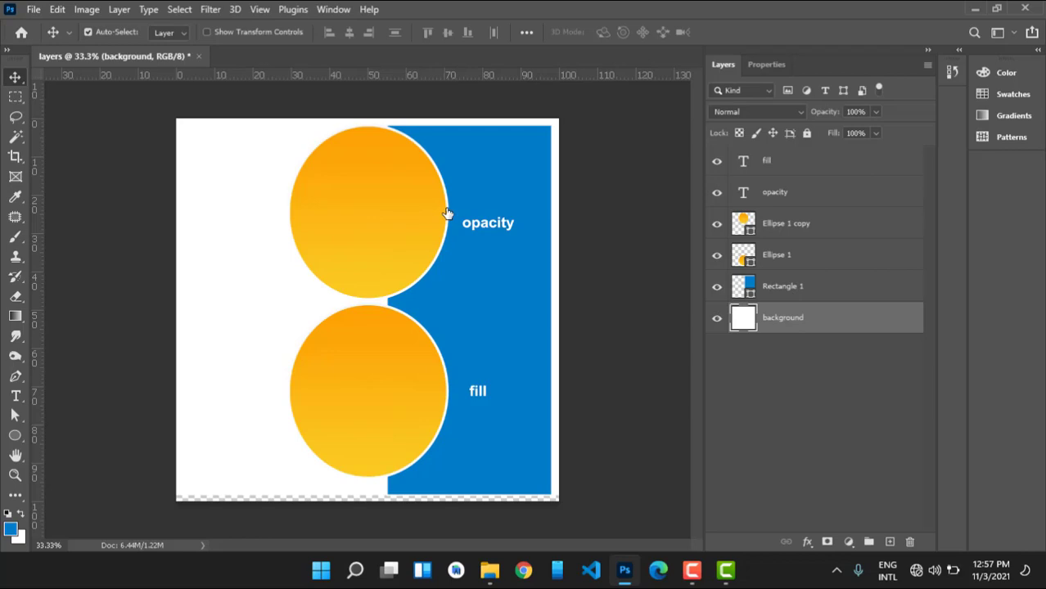
Step: Shift both orange circles slightly left so they line up vertically, and move the white background to cover the whole canvas
{"action": "left_click_drag", "start_coordinate": [414, 218], "coordinate": [510, 212]}
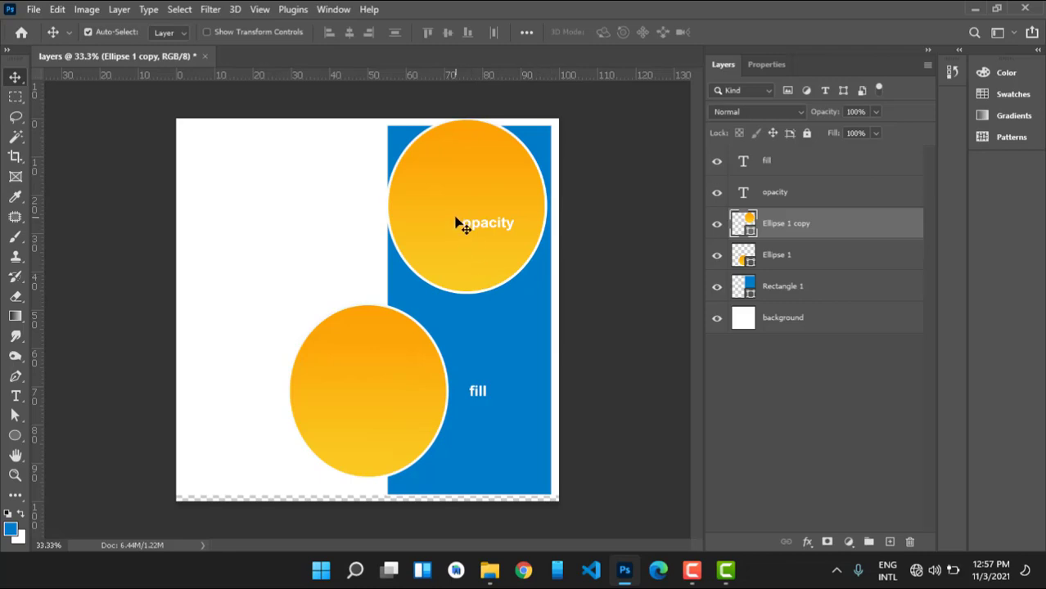
{"action": "left_click_drag", "start_coordinate": [456, 213], "coordinate": [348, 248]}
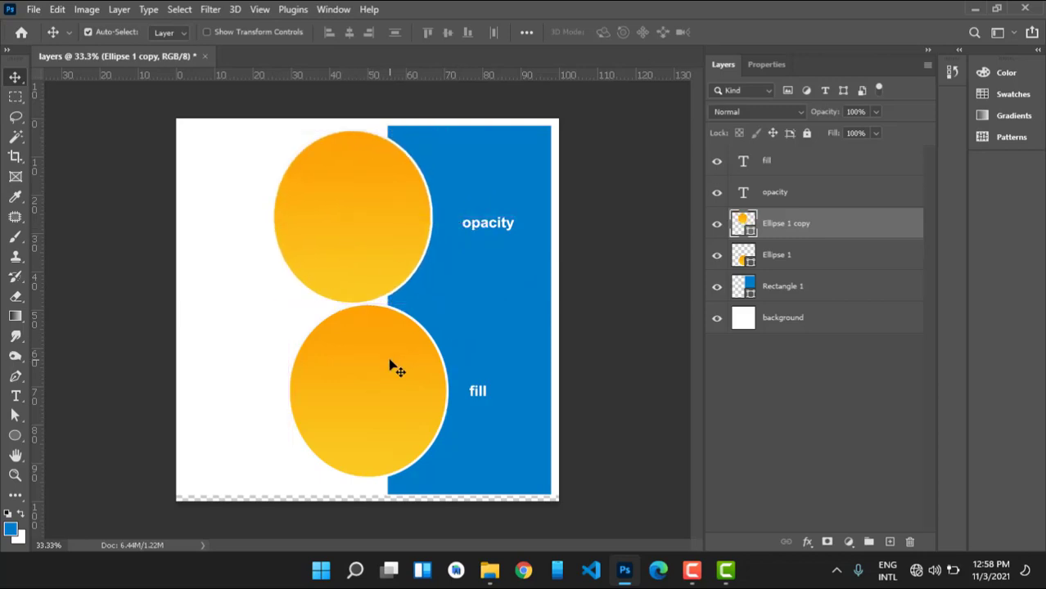
{"action": "left_click_drag", "start_coordinate": [392, 362], "coordinate": [246, 358]}
{"action": "left_click_drag", "start_coordinate": [246, 357], "coordinate": [249, 360]}
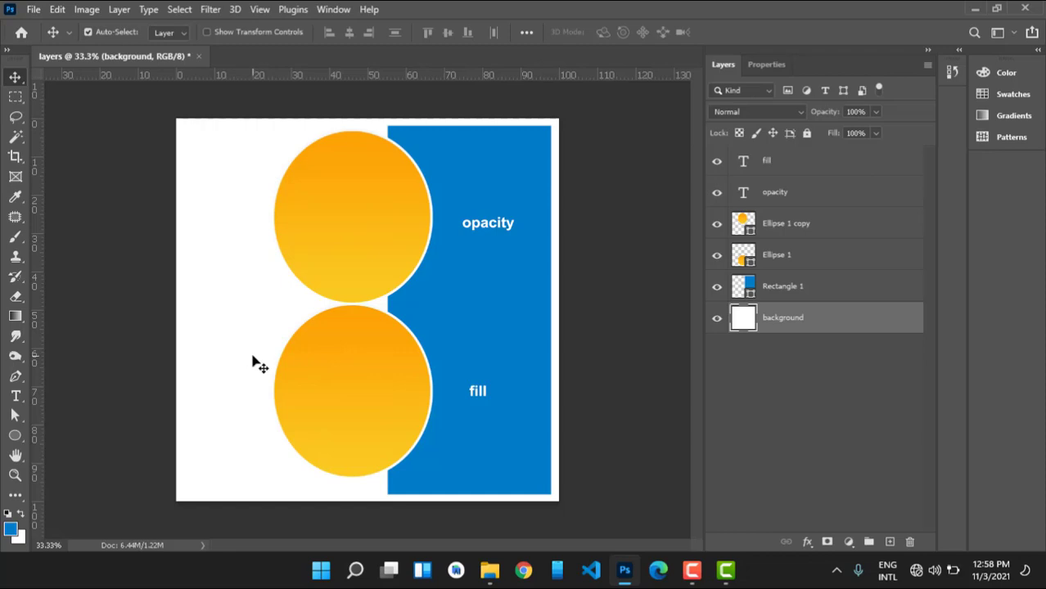
Step: Hide the Layers panel and show it again
{"action": "left_click", "coordinate": [339, 12]}
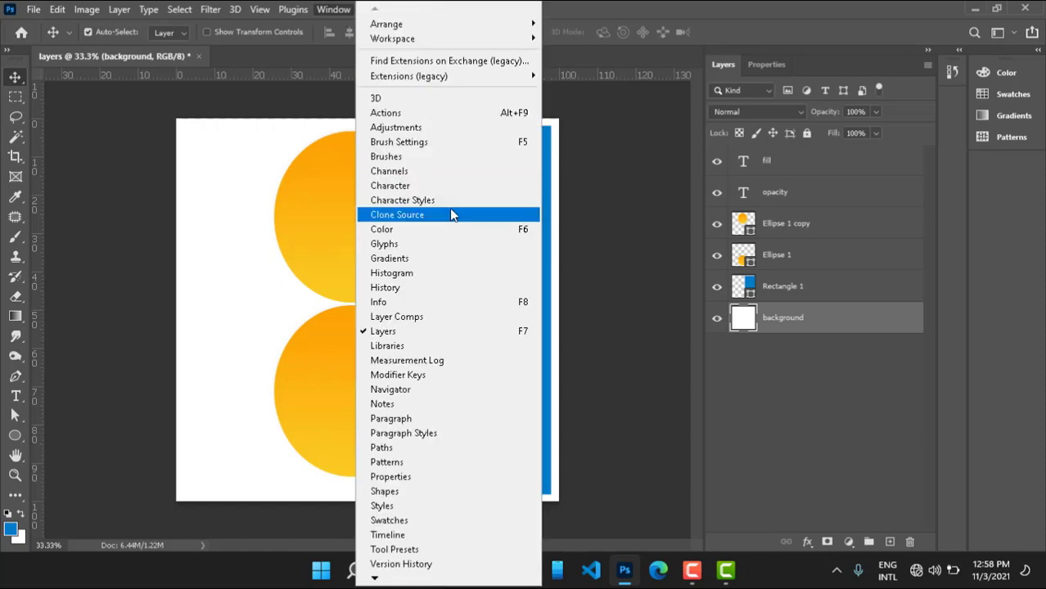
{"action": "left_click", "coordinate": [397, 332]}
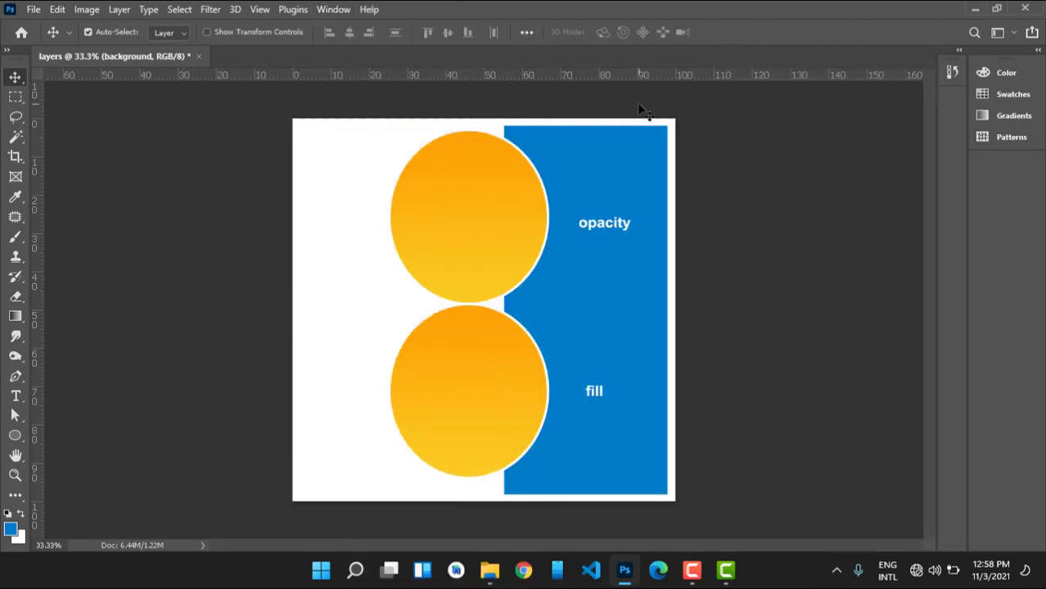
{"action": "left_click", "coordinate": [332, 11]}
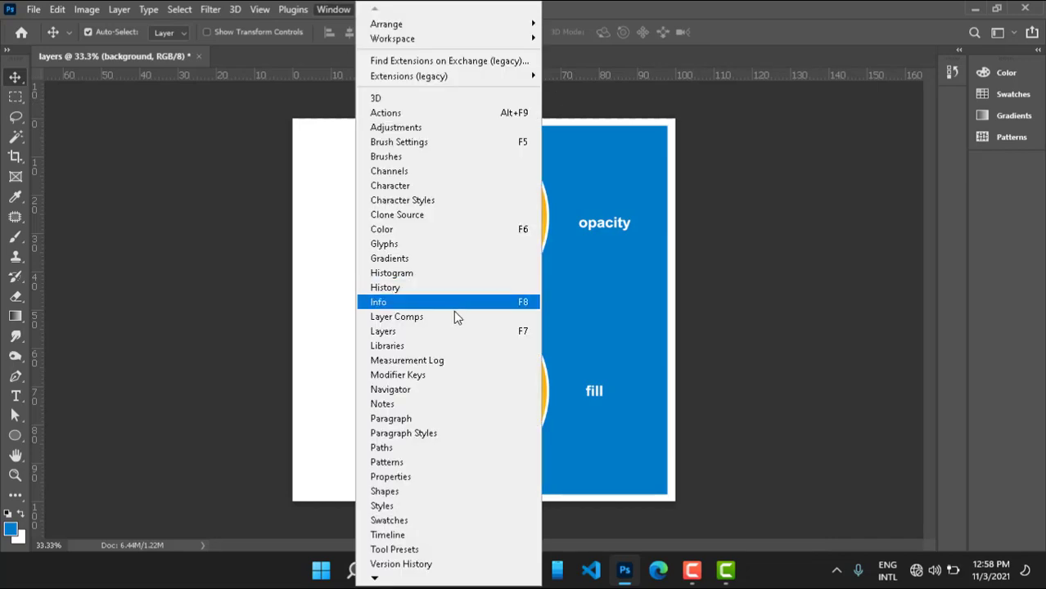
{"action": "left_click", "coordinate": [446, 334]}
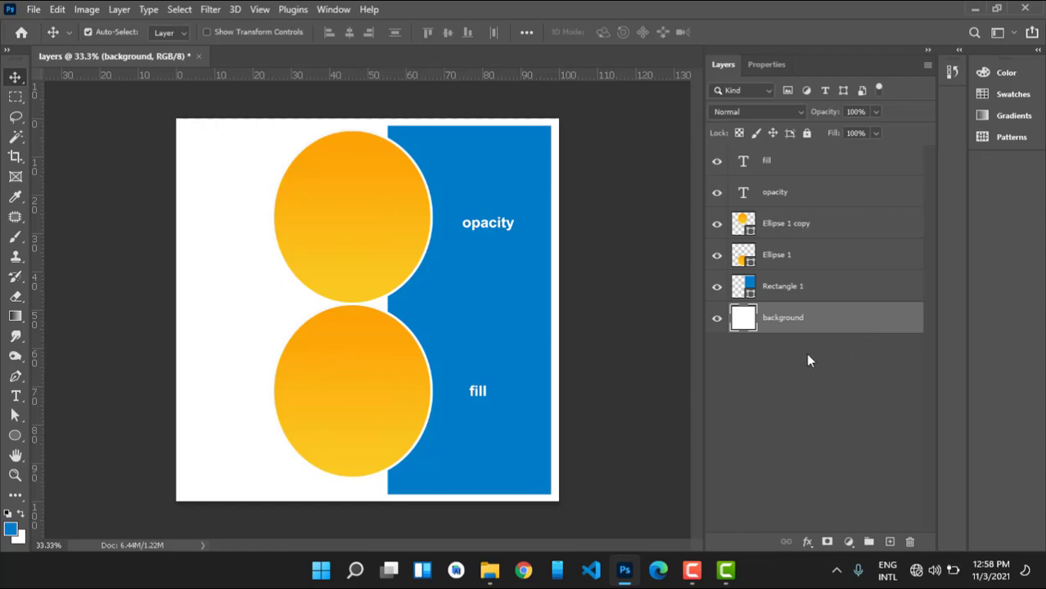
Step: Move the opacity text slightly right and place the blue rectangle against the canvas's upper-right corner
{"action": "left_click", "coordinate": [496, 232]}
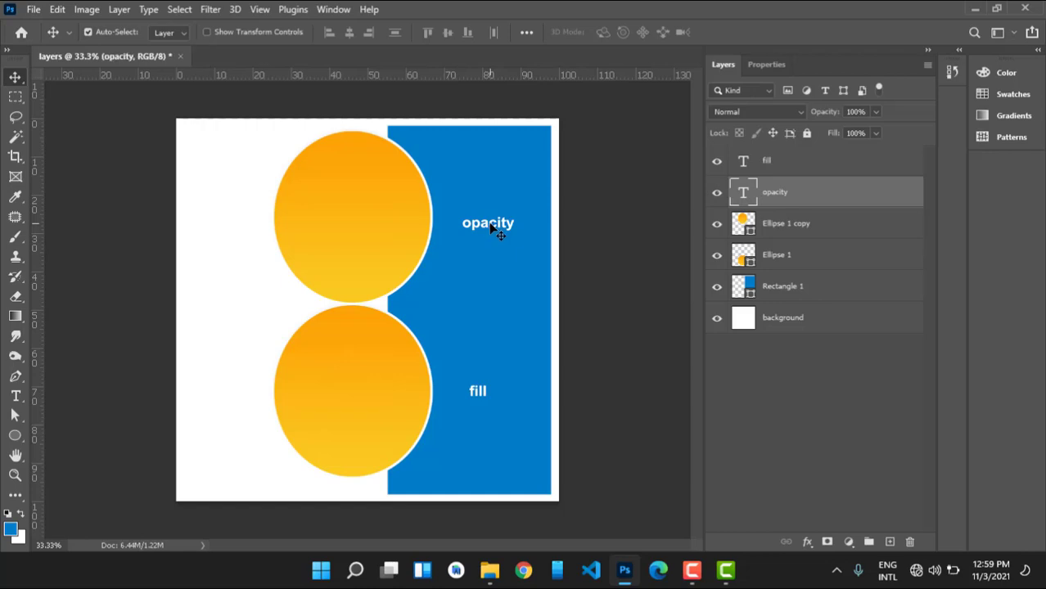
{"action": "left_click_drag", "start_coordinate": [491, 229], "coordinate": [498, 228]}
{"action": "left_click_drag", "start_coordinate": [482, 228], "coordinate": [475, 229]}
{"action": "left_click_drag", "start_coordinate": [486, 231], "coordinate": [498, 237]}
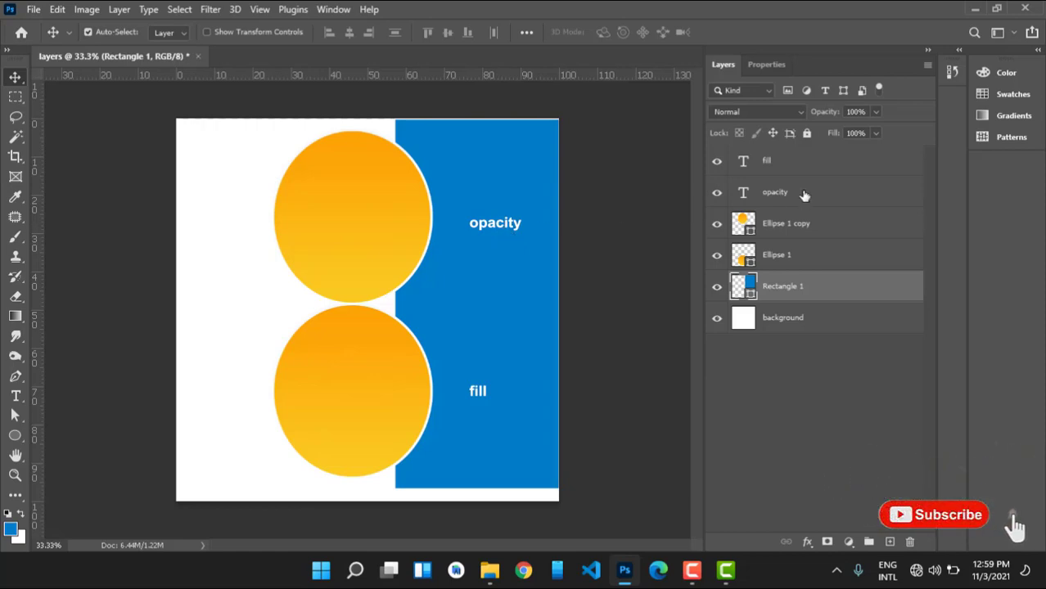
Step: Lock the position of the Rectangle 1 layer
{"action": "left_click", "coordinate": [509, 229]}
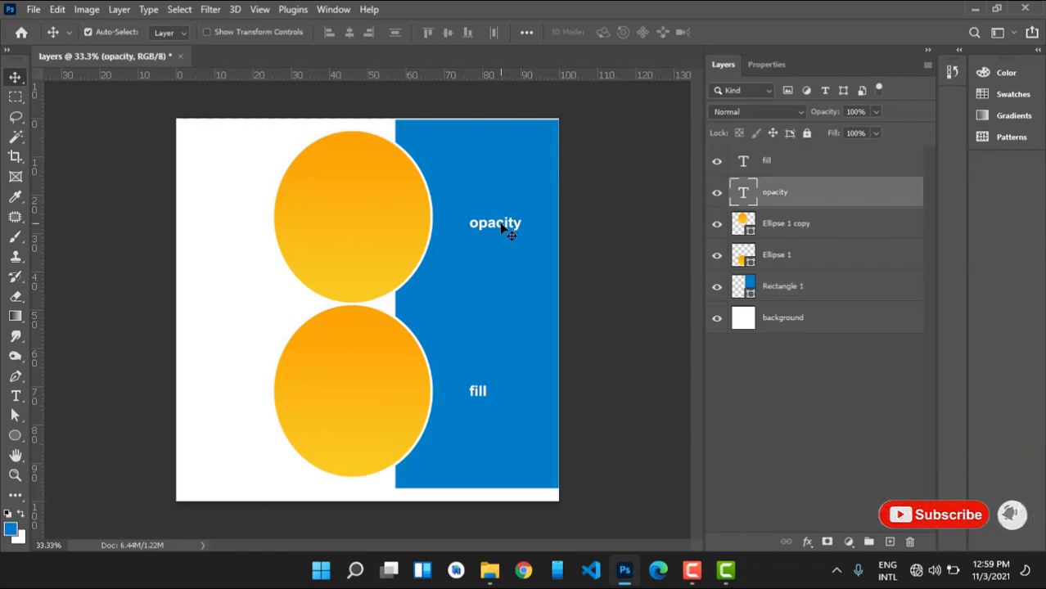
{"action": "left_click", "coordinate": [832, 289]}
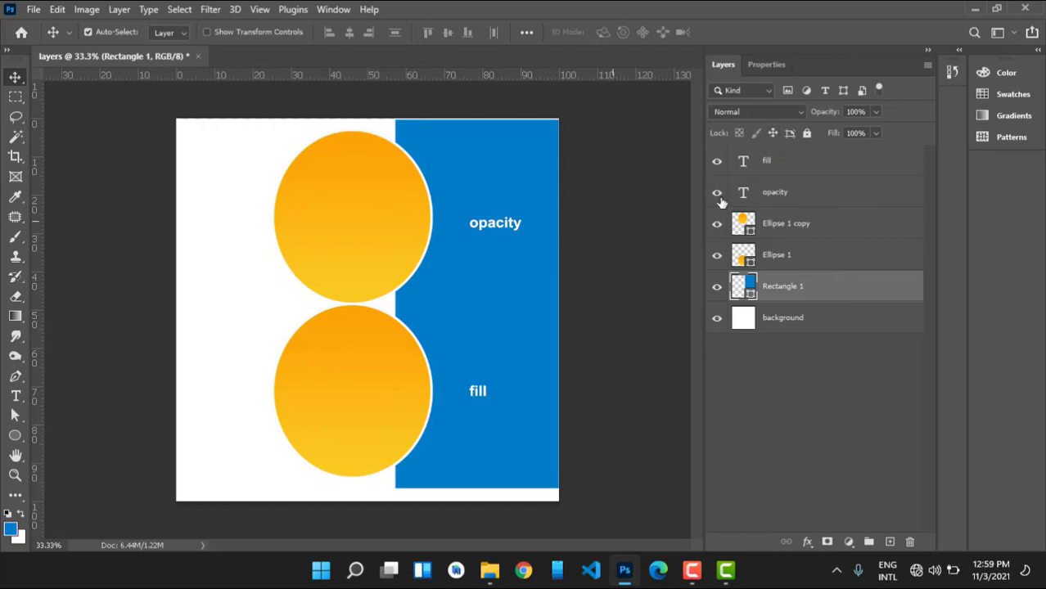
{"action": "left_click", "coordinate": [773, 134]}
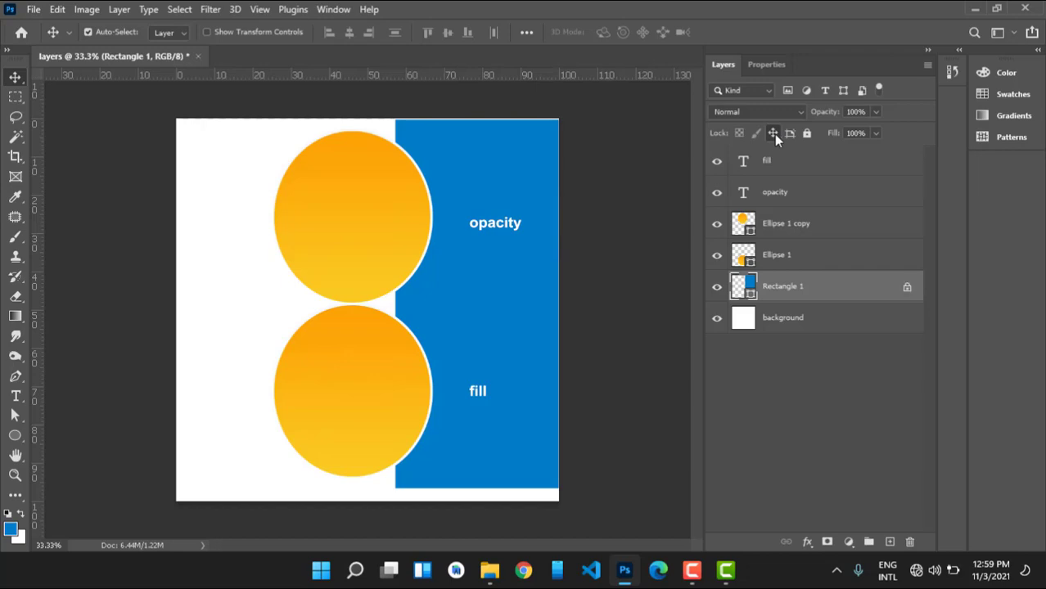
Step: Move the opacity text slightly left over the blue rectangle, and try to move the locked rectangle
{"action": "left_click", "coordinate": [493, 230]}
{"action": "left_click_drag", "start_coordinate": [489, 235], "coordinate": [481, 239]}
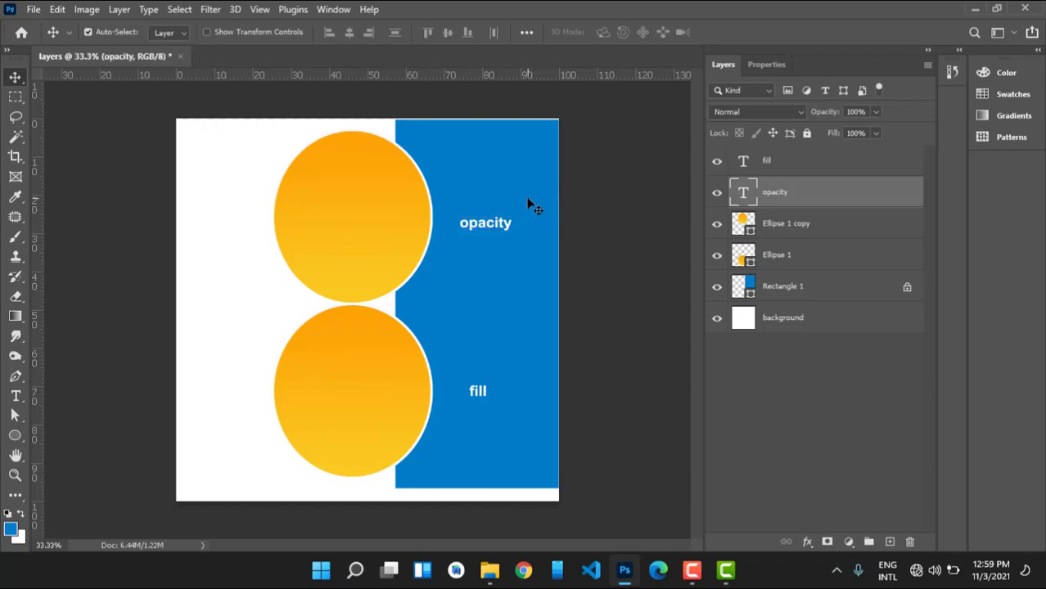
{"action": "mouse_move", "coordinate": [532, 200]}
{"action": "left_mouse_down"}
{"action": "mouse_move", "coordinate": [537, 210]}
{"action": "mouse_move", "coordinate": [523, 206]}
{"action": "left_mouse_up"}
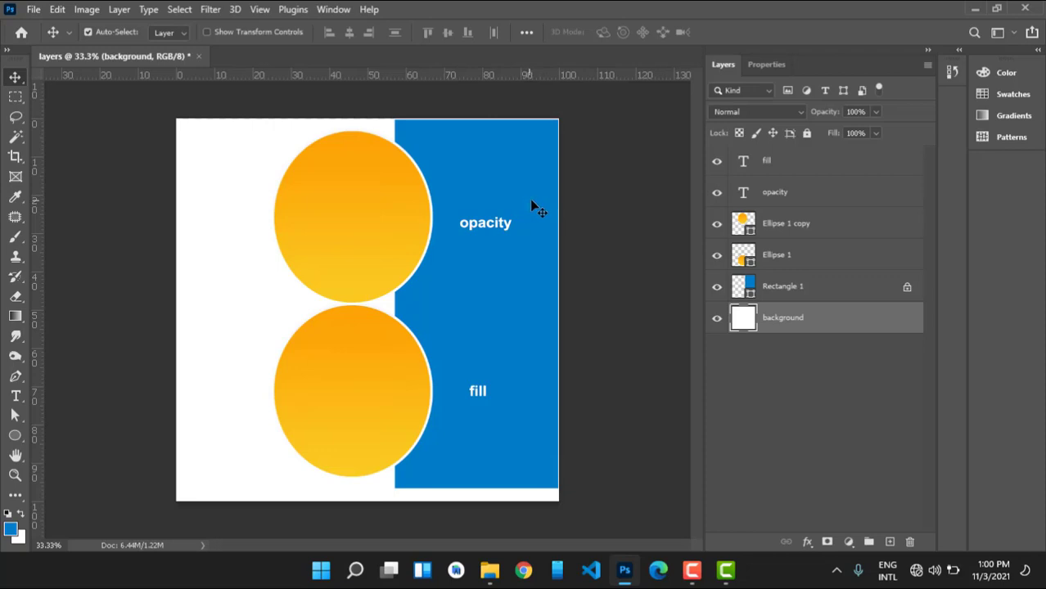
Step: Lock the background layer as well, and try moving the locked blue rectangle from several spots
{"action": "left_click", "coordinate": [789, 292]}
{"action": "left_click", "coordinate": [494, 174]}
{"action": "left_click_drag", "start_coordinate": [494, 183], "coordinate": [522, 203]}
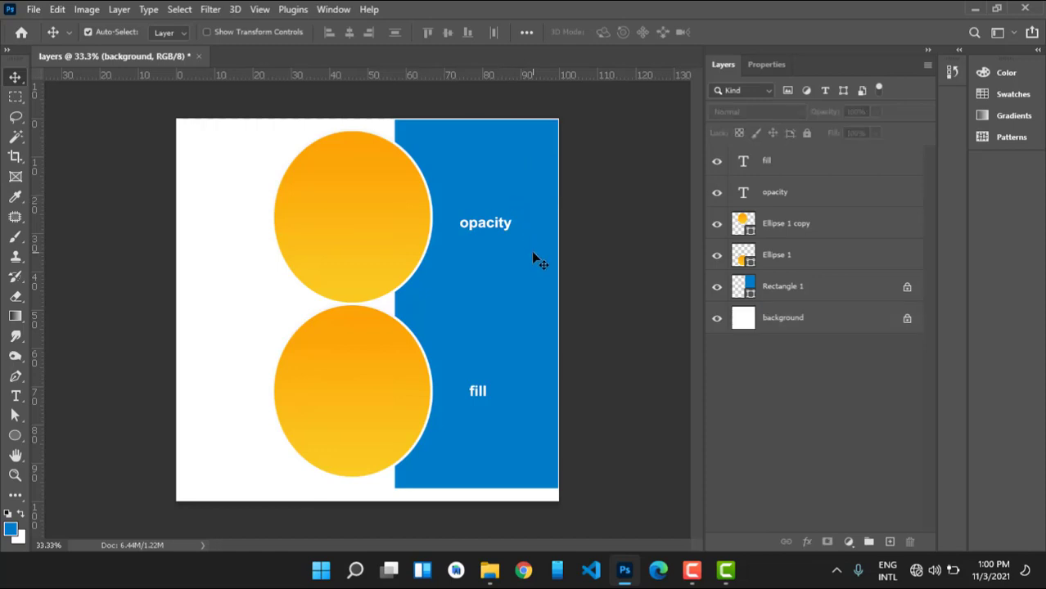
{"action": "left_click_drag", "start_coordinate": [534, 252], "coordinate": [491, 305]}
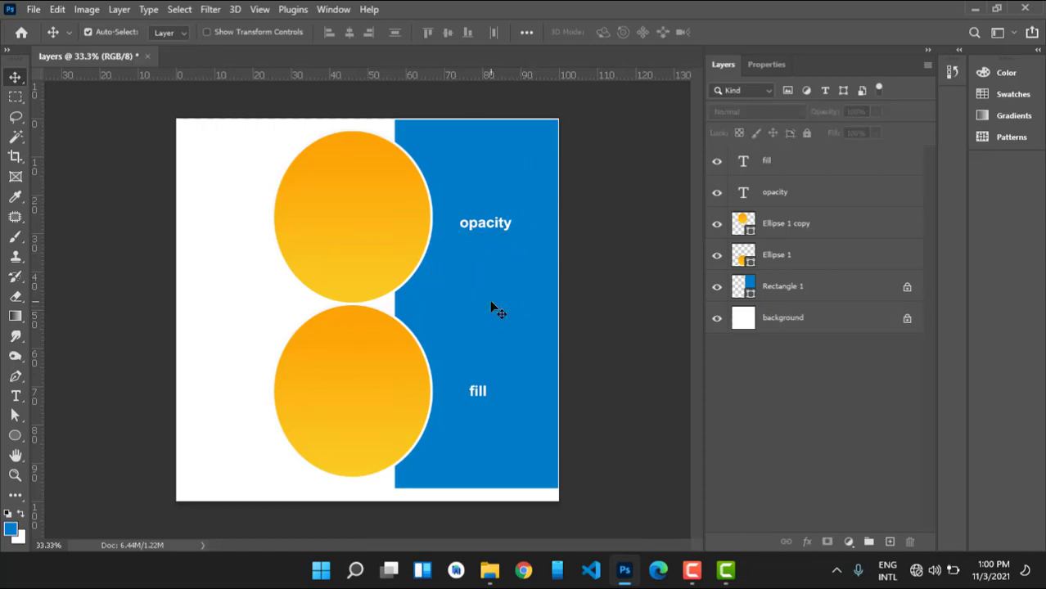
{"action": "left_click", "coordinate": [851, 290]}
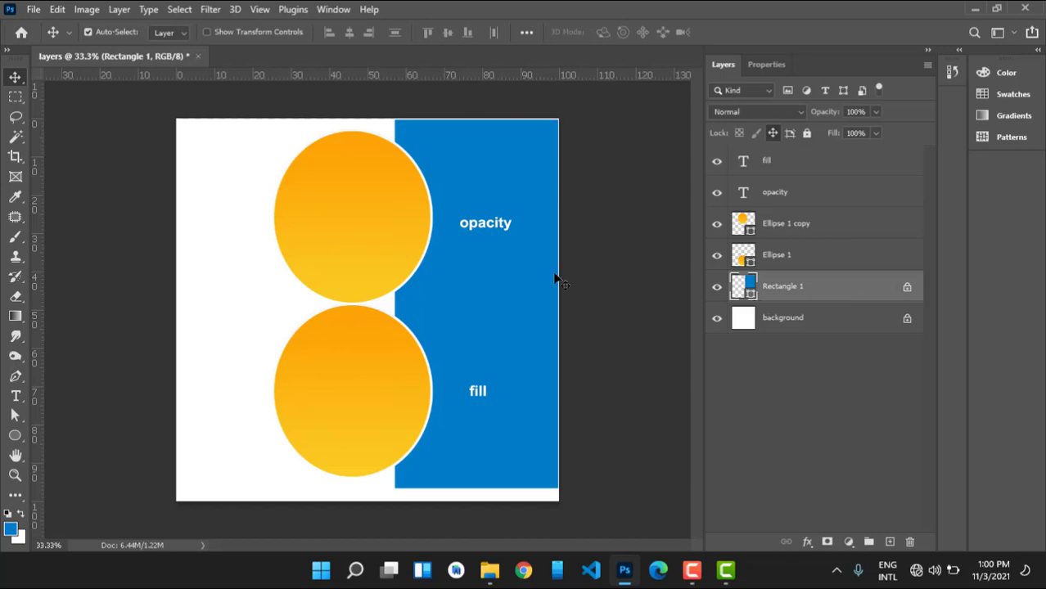
{"action": "left_click_drag", "start_coordinate": [526, 265], "coordinate": [487, 287]}
Step: Move the opacity text slightly up and the upper orange circle slightly up and left
{"action": "left_click", "coordinate": [497, 229]}
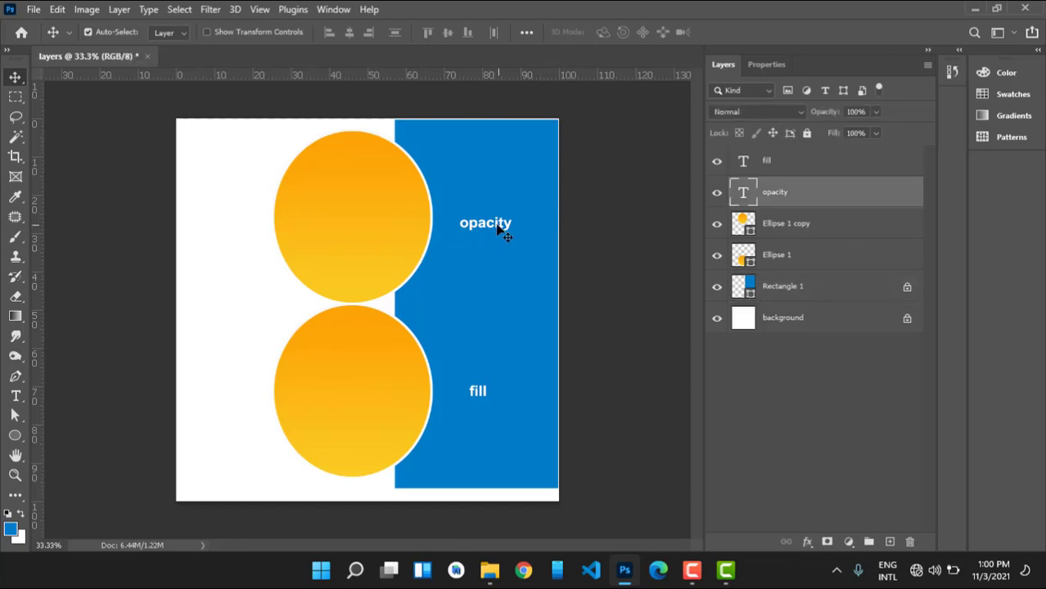
{"action": "mouse_move", "coordinate": [497, 230]}
{"action": "left_mouse_down"}
{"action": "mouse_move", "coordinate": [481, 226]}
{"action": "mouse_move", "coordinate": [482, 212]}
{"action": "mouse_move", "coordinate": [493, 228]}
{"action": "mouse_move", "coordinate": [501, 214]}
{"action": "mouse_move", "coordinate": [496, 223]}
{"action": "left_mouse_up"}
{"action": "left_click_drag", "start_coordinate": [413, 236], "coordinate": [441, 247]}
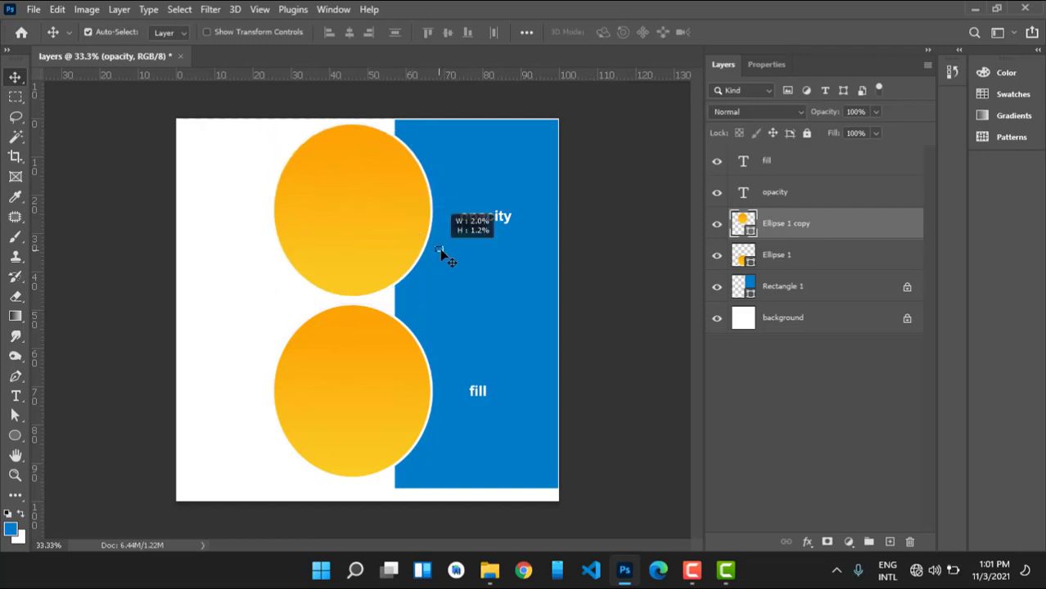
{"action": "left_click", "coordinate": [455, 264]}
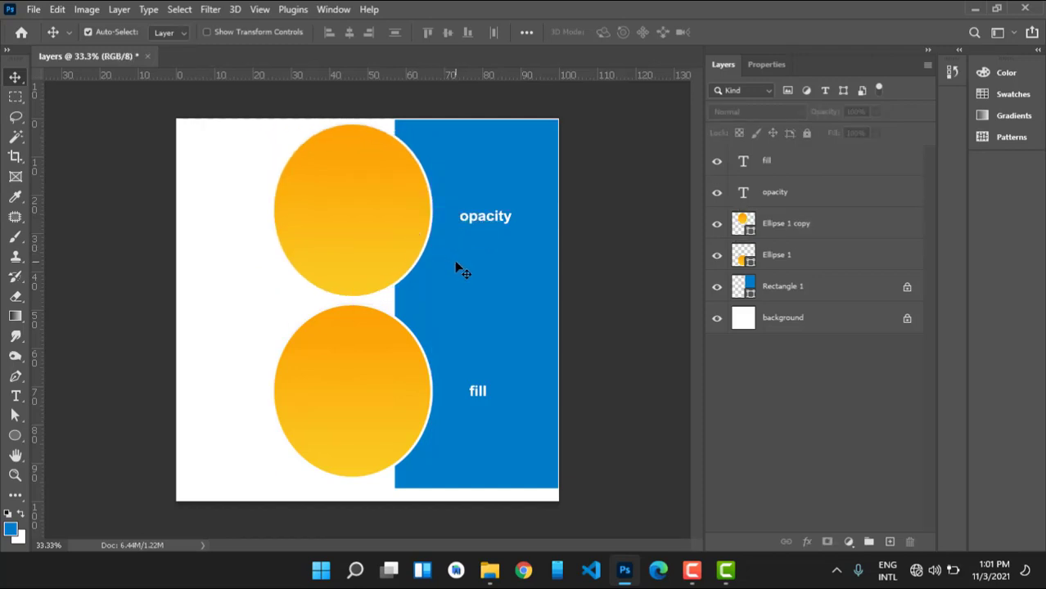
{"action": "mouse_move", "coordinate": [406, 245]}
{"action": "left_mouse_down"}
{"action": "mouse_move", "coordinate": [435, 257]}
{"action": "mouse_move", "coordinate": [397, 247]}
{"action": "left_mouse_up"}
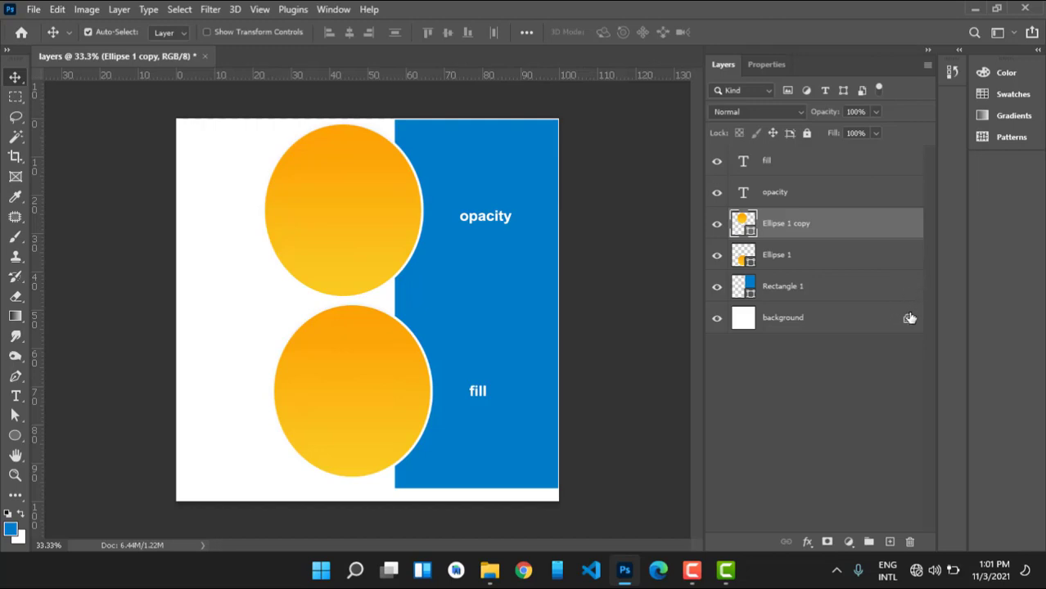
Step: Unlock the Rectangle 1 layer and move the blue rectangle slightly down along the canvas's right edge
{"action": "mouse_move", "coordinate": [493, 270]}
{"action": "left_mouse_down"}
{"action": "mouse_move", "coordinate": [472, 275]}
{"action": "mouse_move", "coordinate": [503, 273]}
{"action": "left_mouse_up"}
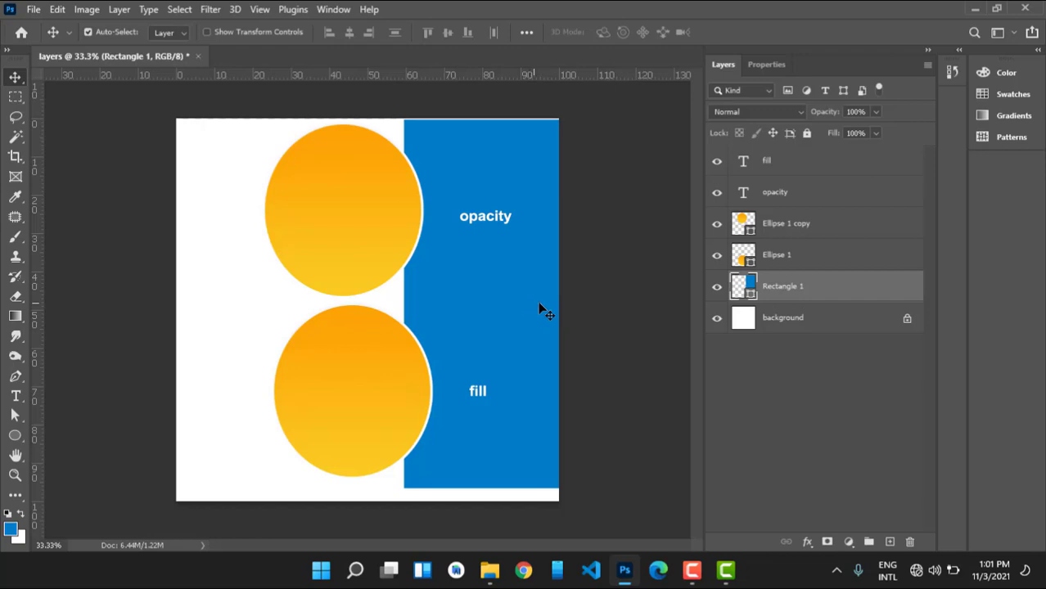
{"action": "left_click_drag", "start_coordinate": [538, 304], "coordinate": [518, 313]}
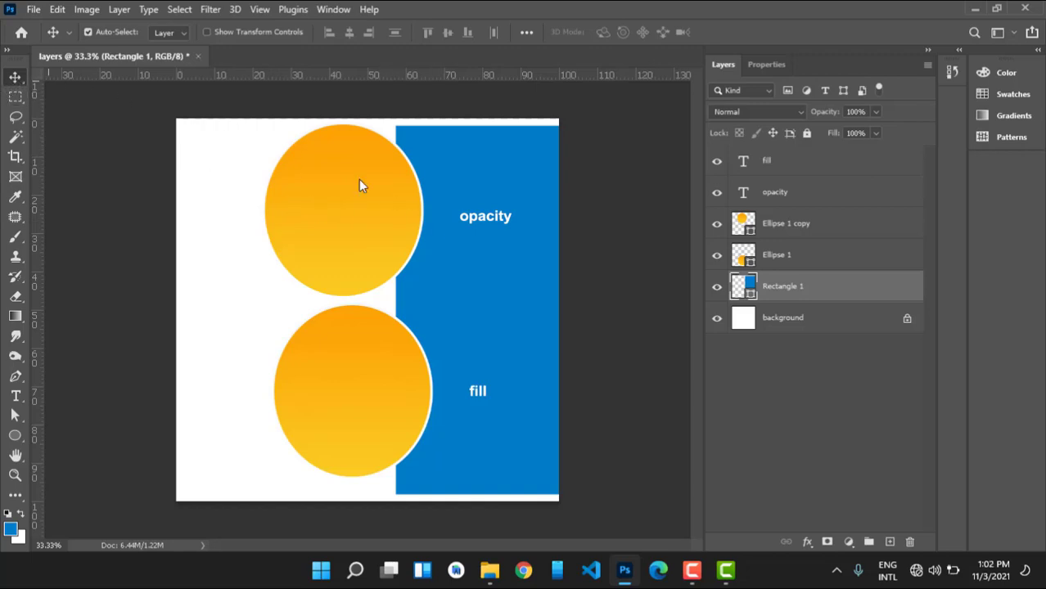
Step: Draw a rectangular marquee selection across the gap between the circles, clear it and return to the Move tool
{"action": "left_click", "coordinate": [16, 98]}
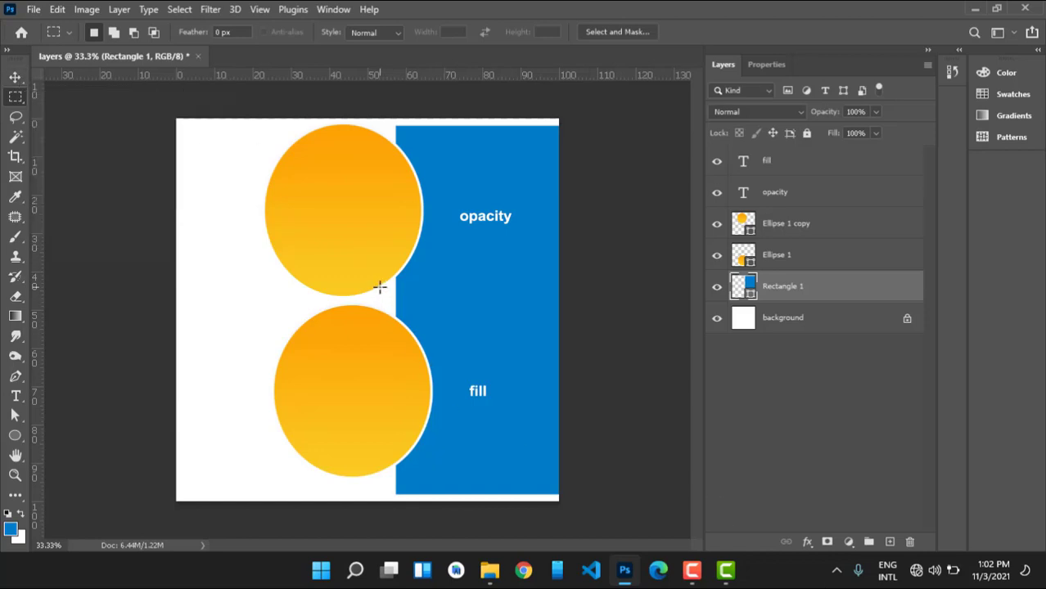
{"action": "left_click_drag", "start_coordinate": [378, 287], "coordinate": [303, 349]}
{"action": "key", "text": "ctrl+d"}
{"action": "key", "text": "v"}
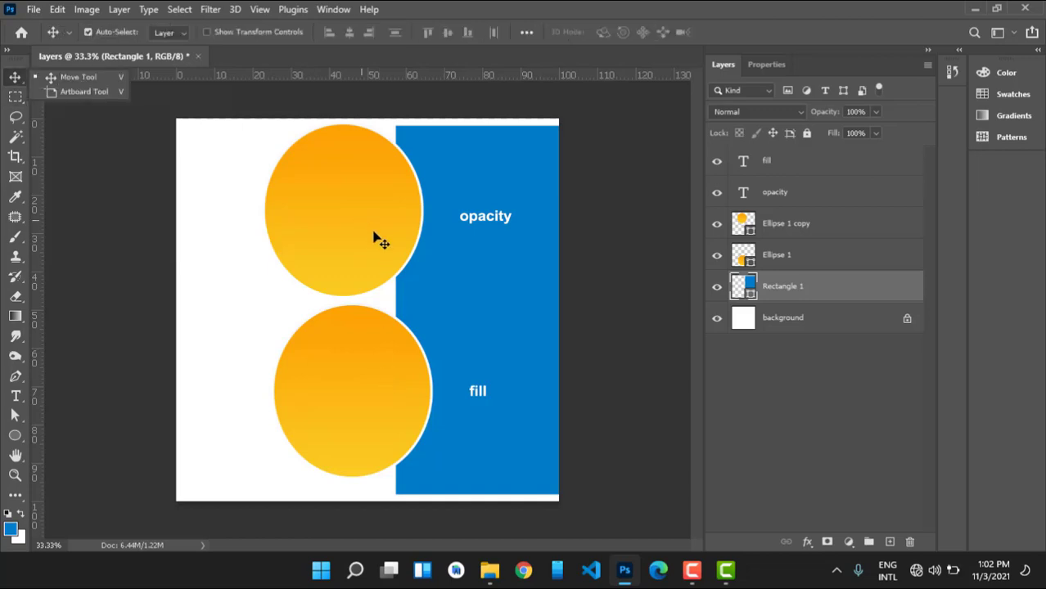
Step: Move the upper orange circle directly above the lower one and select the Ellipse 1 layer
{"action": "mouse_move", "coordinate": [380, 241]}
{"action": "left_mouse_down"}
{"action": "mouse_move", "coordinate": [353, 236]}
{"action": "mouse_move", "coordinate": [360, 255]}
{"action": "mouse_move", "coordinate": [383, 243]}
{"action": "left_mouse_up"}
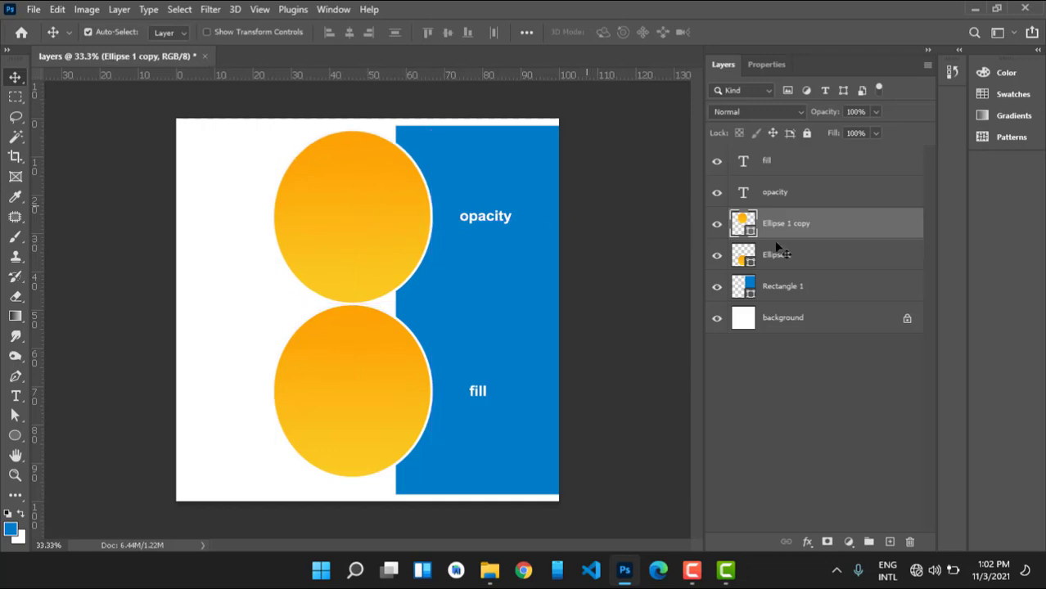
{"action": "left_click", "coordinate": [740, 250]}
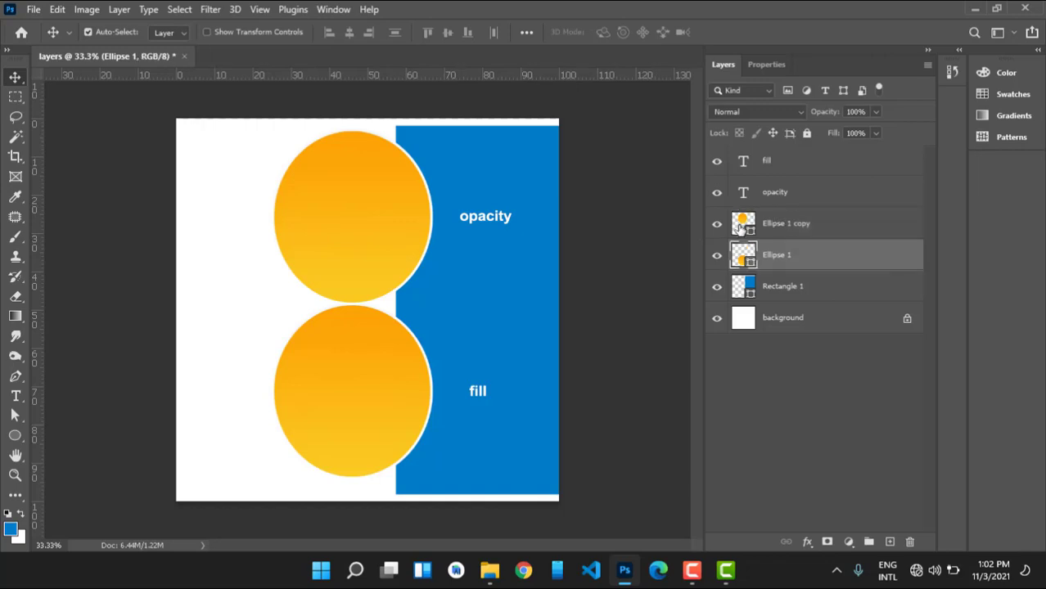
Step: Move the upper orange circle about 28% to the right so it lies over the blue rectangle behind the opacity text
{"action": "left_click", "coordinate": [369, 241]}
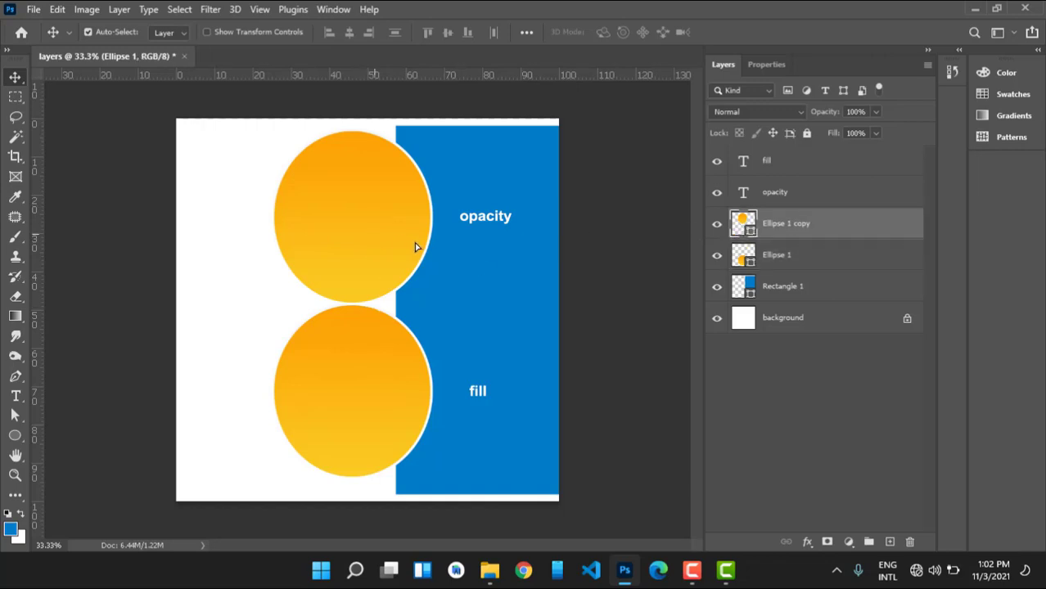
{"action": "left_click_drag", "start_coordinate": [415, 246], "coordinate": [474, 233]}
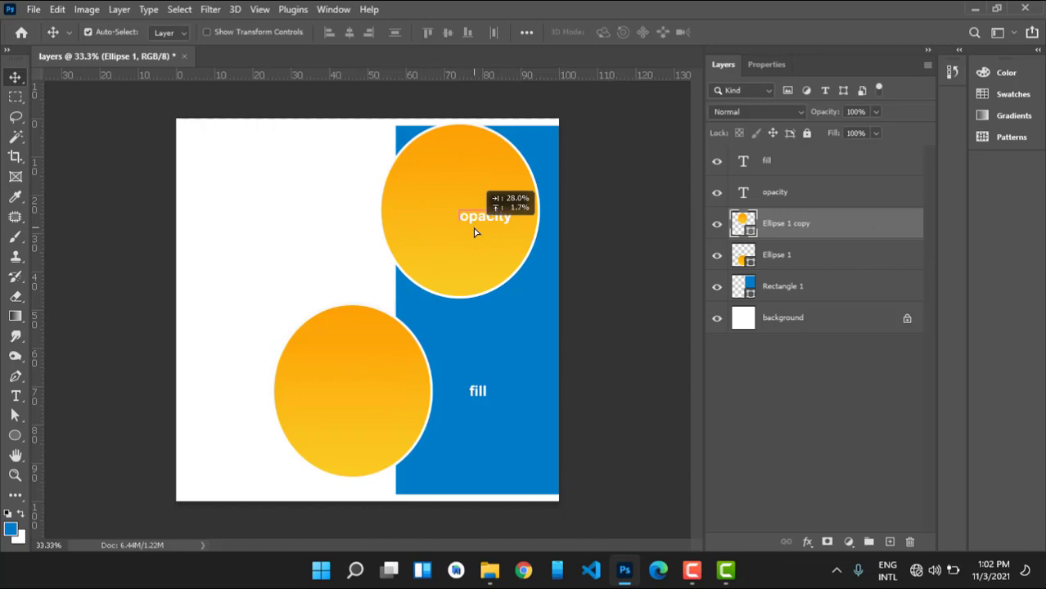
{"action": "left_click_drag", "start_coordinate": [475, 232], "coordinate": [475, 233]}
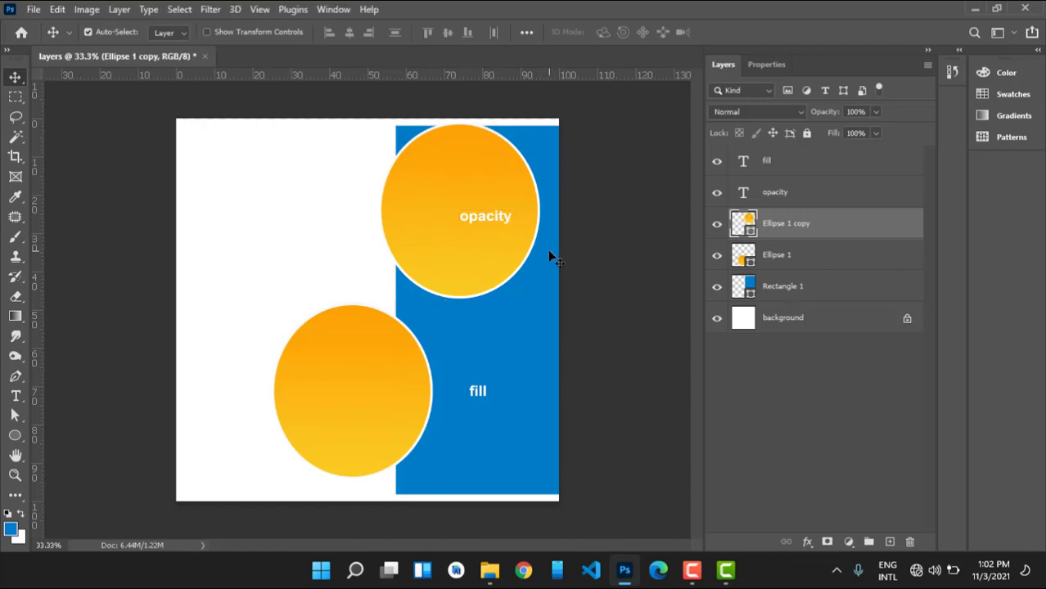
Step: Select the blue rectangle and the upper orange circle alternately on the canvas, and move the circle slightly down and right
{"action": "left_click", "coordinate": [548, 252]}
{"action": "left_click", "coordinate": [489, 252]}
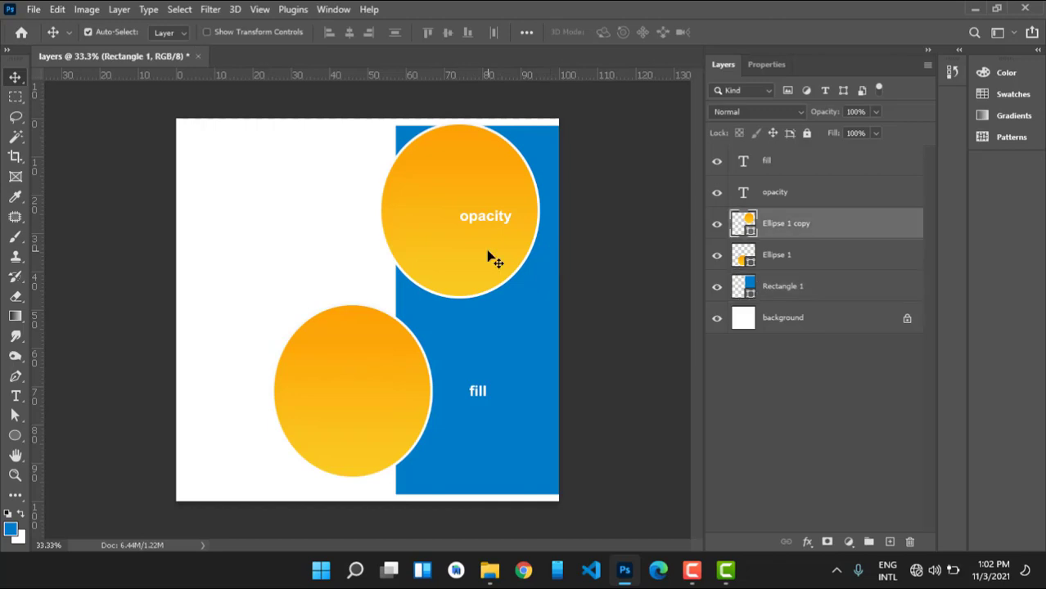
{"action": "left_click", "coordinate": [533, 270]}
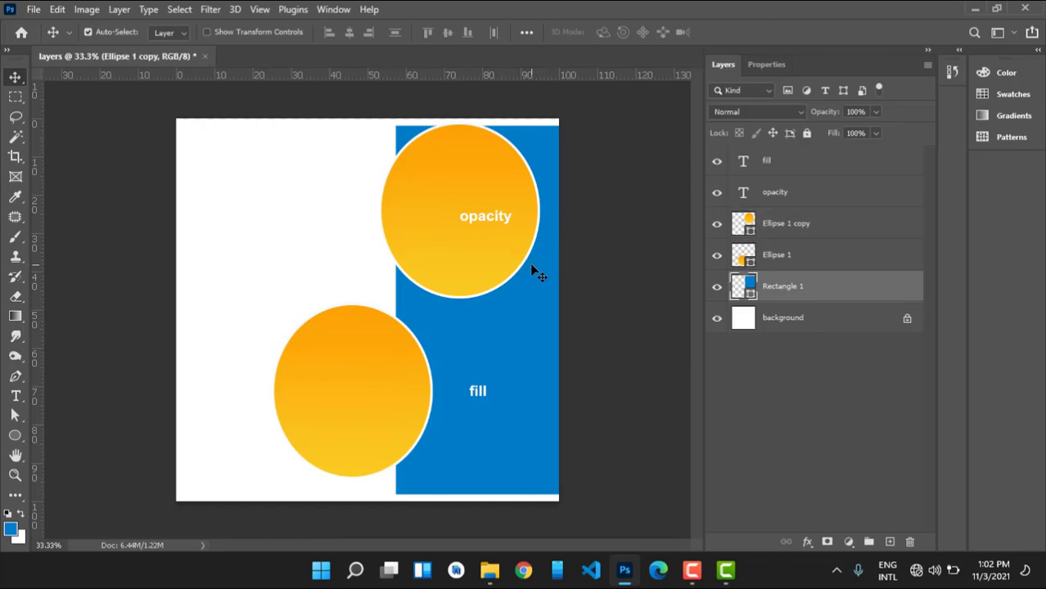
{"action": "left_click", "coordinate": [483, 256]}
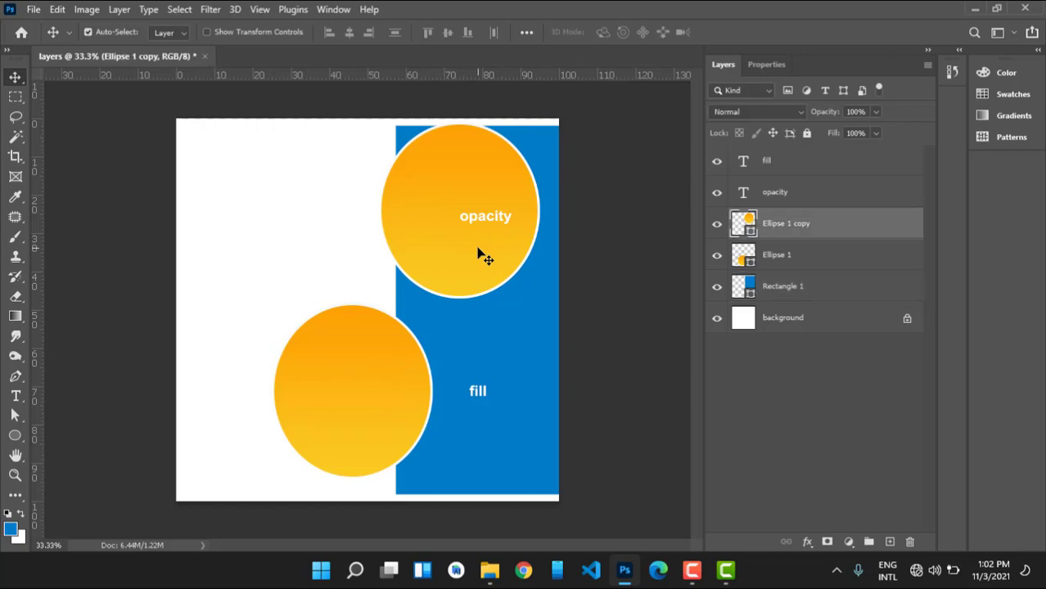
{"action": "left_click_drag", "start_coordinate": [483, 256], "coordinate": [493, 265]}
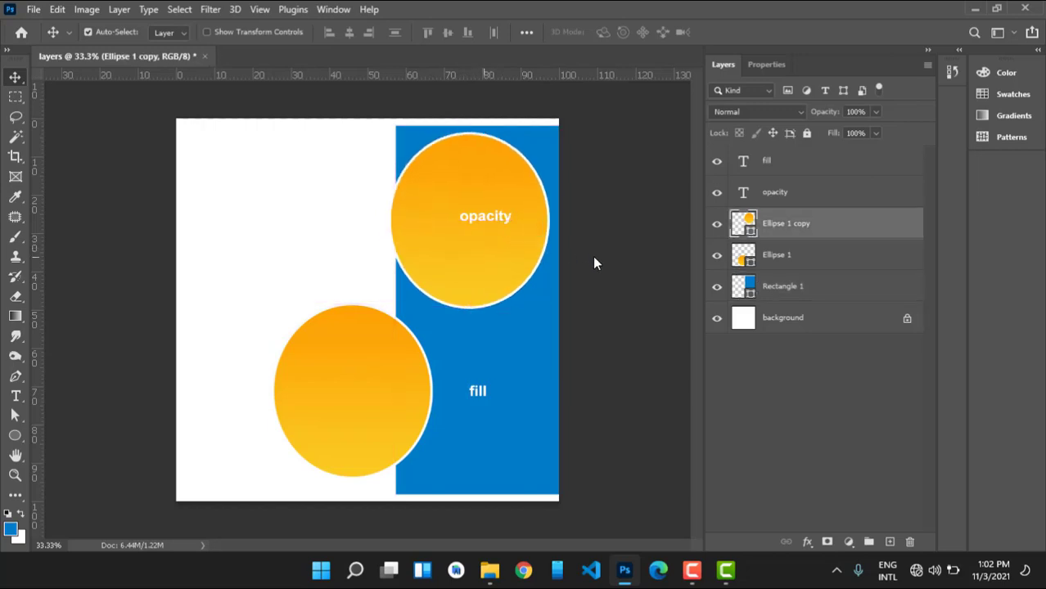
Step: Toggle the visibility of the Ellipse 1 copy layer and bring the two orange circles horizontally closer together
{"action": "left_click", "coordinate": [717, 223]}
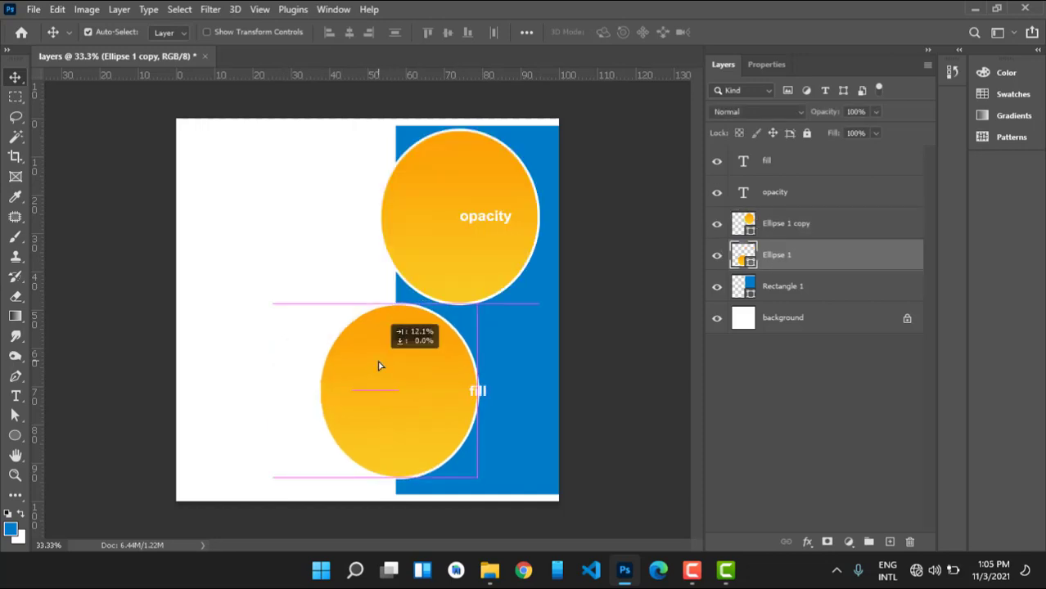
{"action": "left_click_drag", "start_coordinate": [378, 362], "coordinate": [379, 361]}
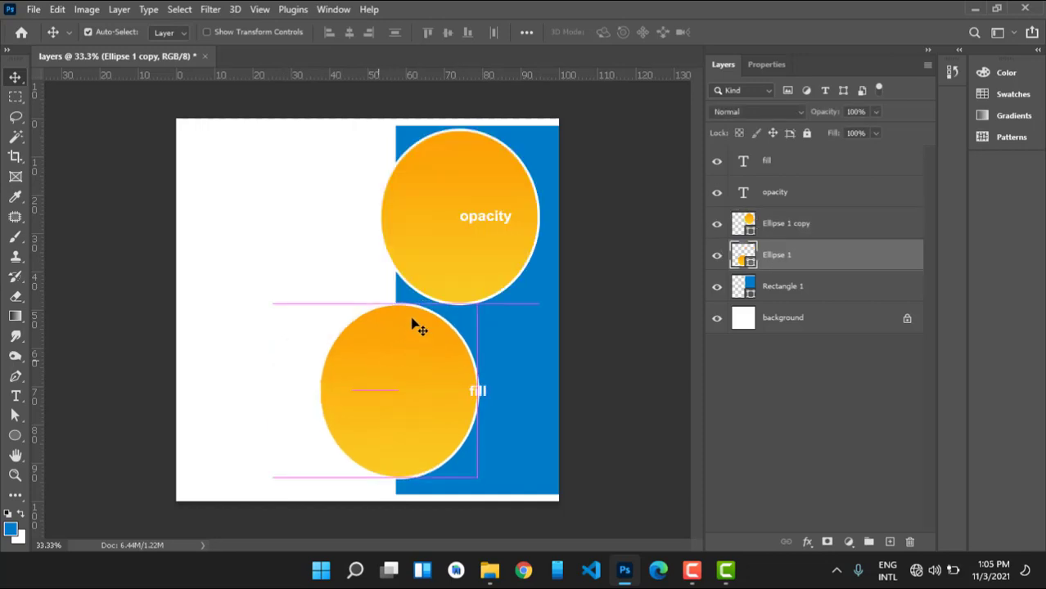
{"action": "left_click_drag", "start_coordinate": [415, 261], "coordinate": [383, 261]}
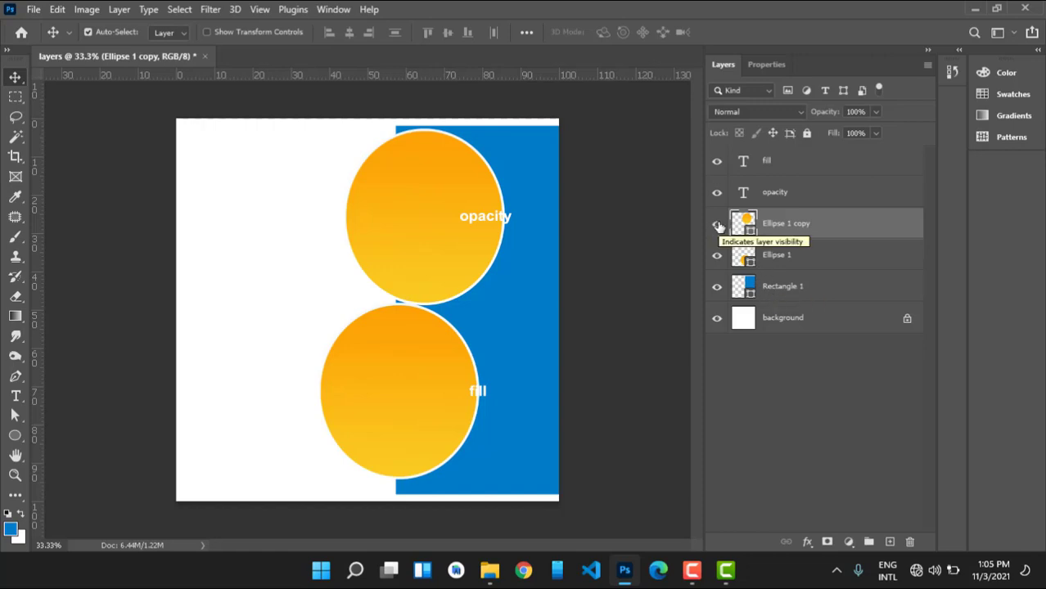
Step: Hide the Ellipse 1 copy, Ellipse 1 and Rectangle 1 layers and show them again
{"action": "left_click_drag", "start_coordinate": [717, 226], "coordinate": [718, 264]}
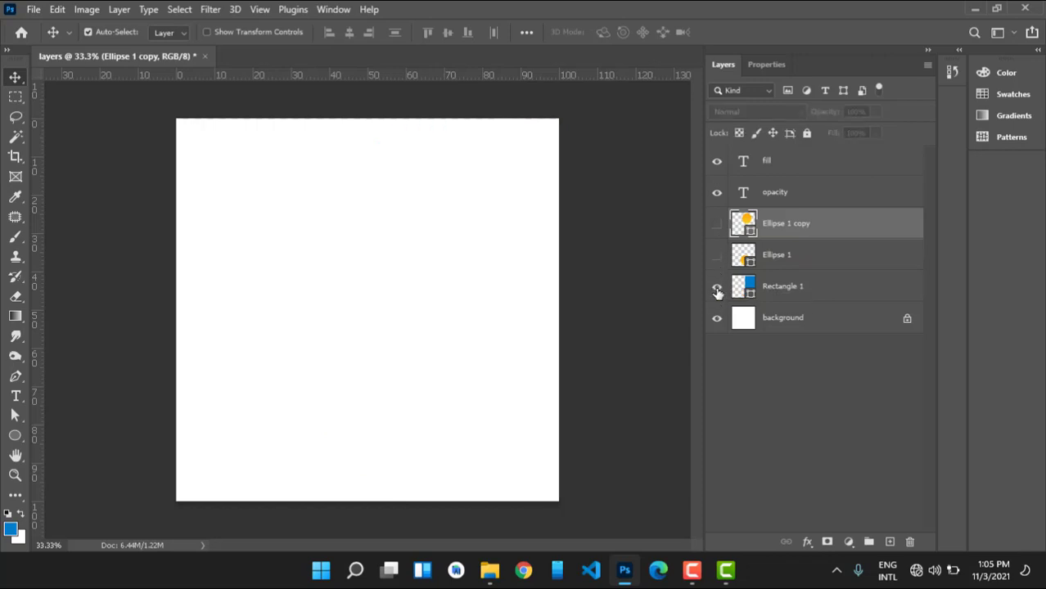
{"action": "left_click_drag", "start_coordinate": [717, 270], "coordinate": [717, 227]}
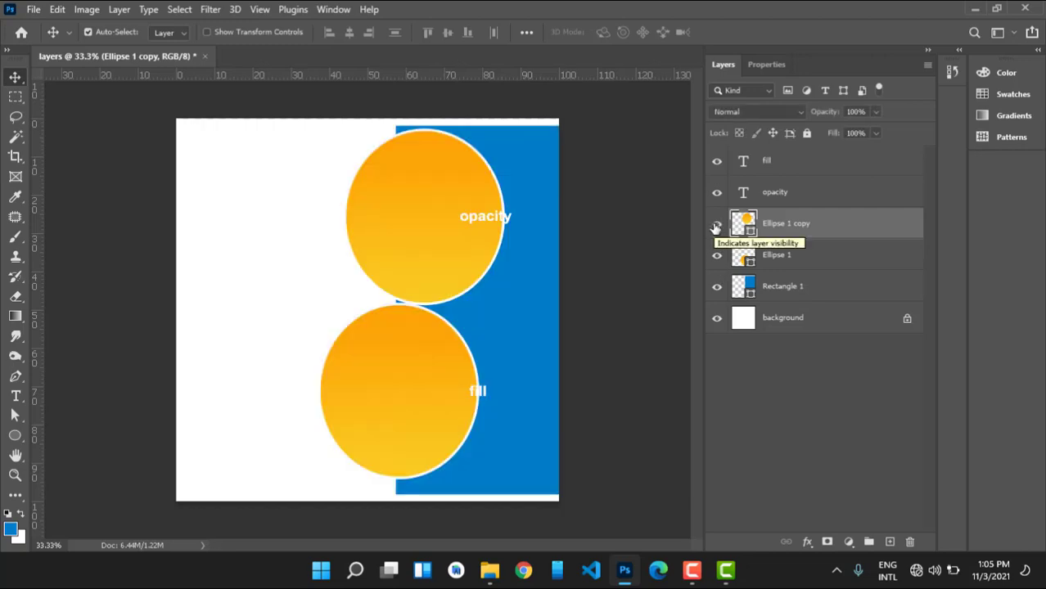
Step: Move both orange circles to the left, clear of the fill and opacity texts, with one almost directly above the other
{"action": "left_click_drag", "start_coordinate": [409, 378], "coordinate": [370, 376]}
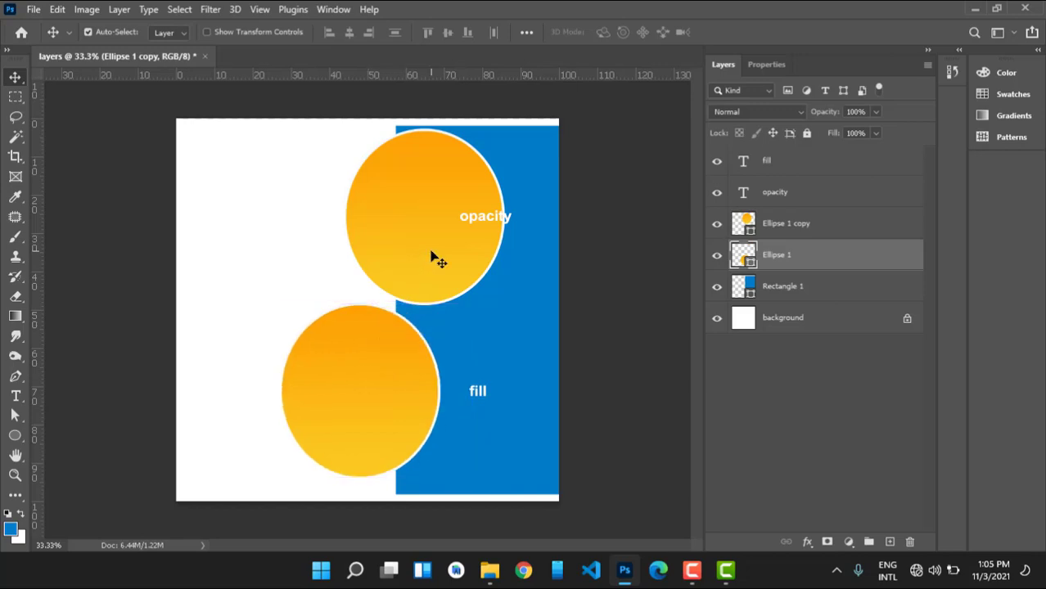
{"action": "left_click_drag", "start_coordinate": [432, 254], "coordinate": [414, 256]}
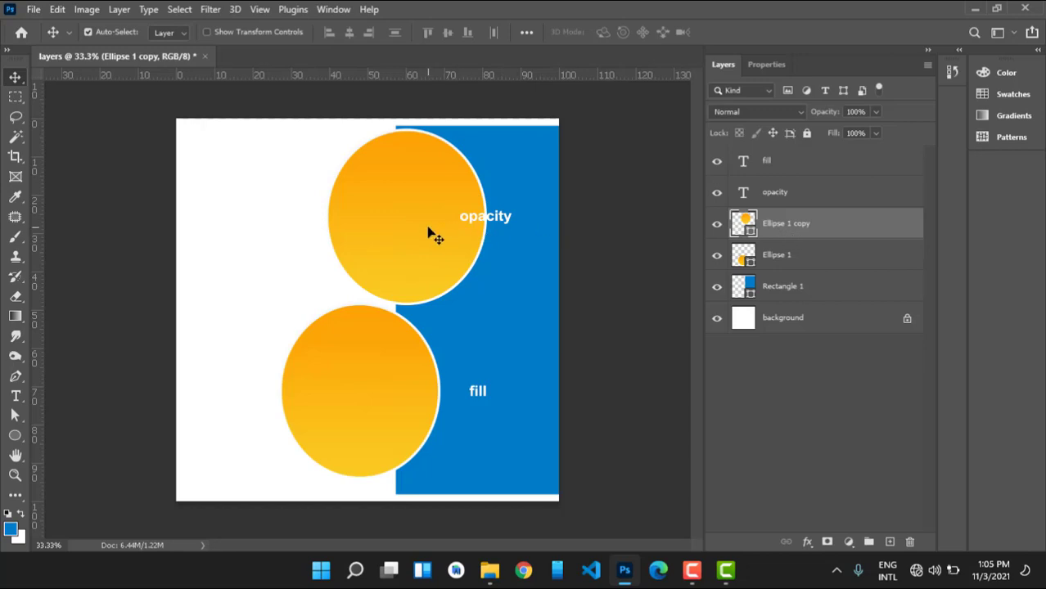
{"action": "left_click_drag", "start_coordinate": [430, 231], "coordinate": [379, 232]}
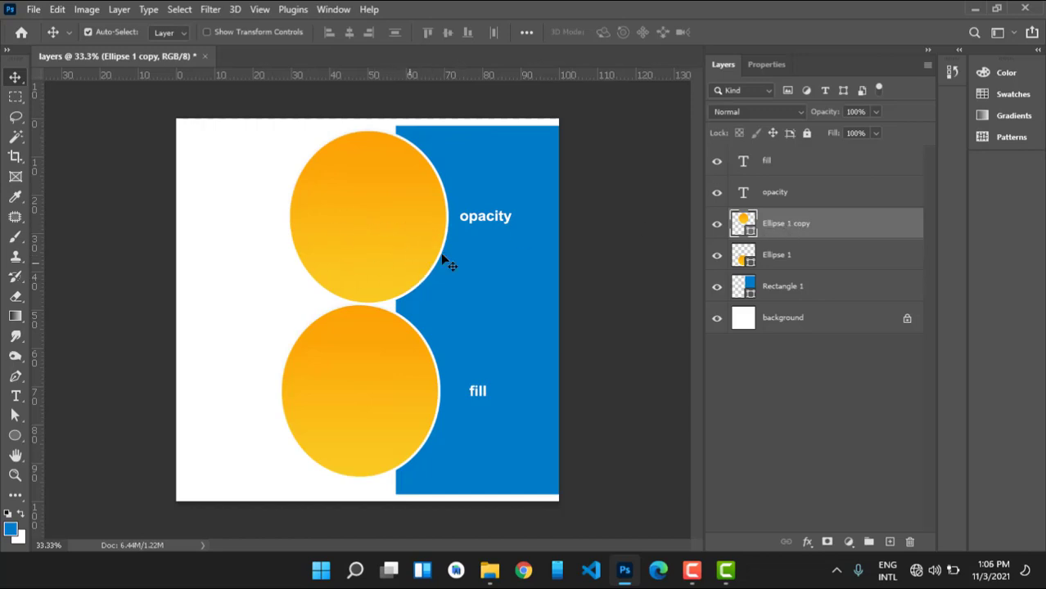
Step: Create a new layer above Ellipse 1 copy and draw a triangle about 615 by 615 px overlapping the circles' left side
{"action": "left_click", "coordinate": [889, 542]}
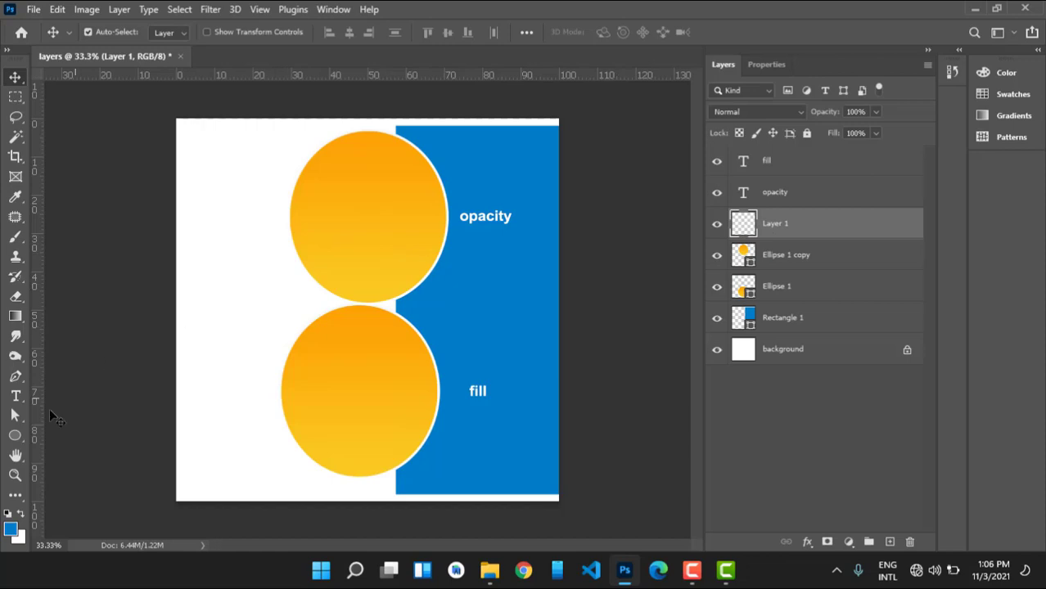
{"action": "left_click", "coordinate": [14, 438]}
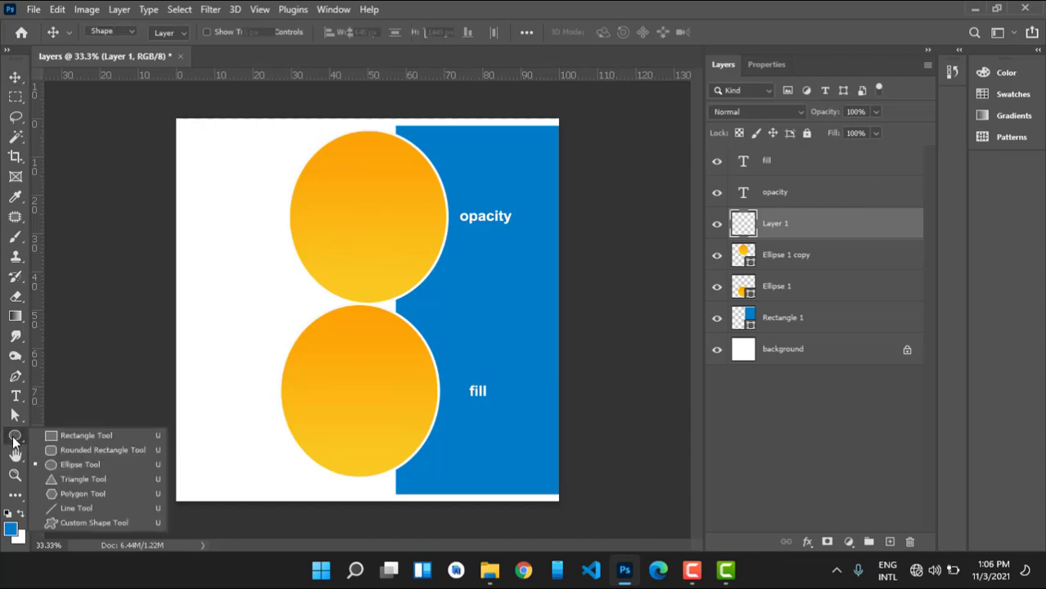
{"action": "key", "text": "Escape"}
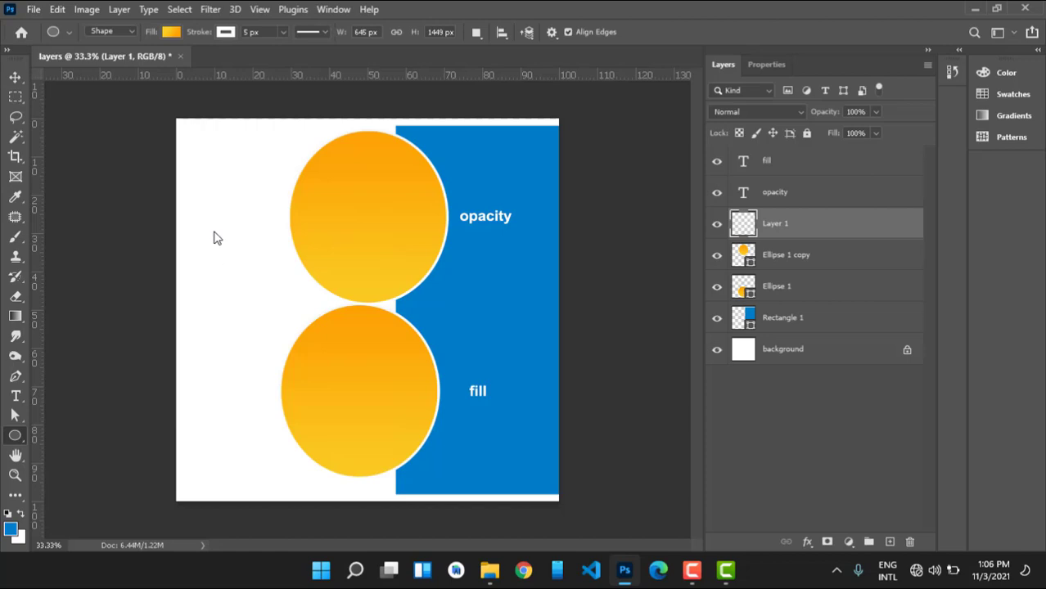
{"action": "key", "text": "shift+u"}
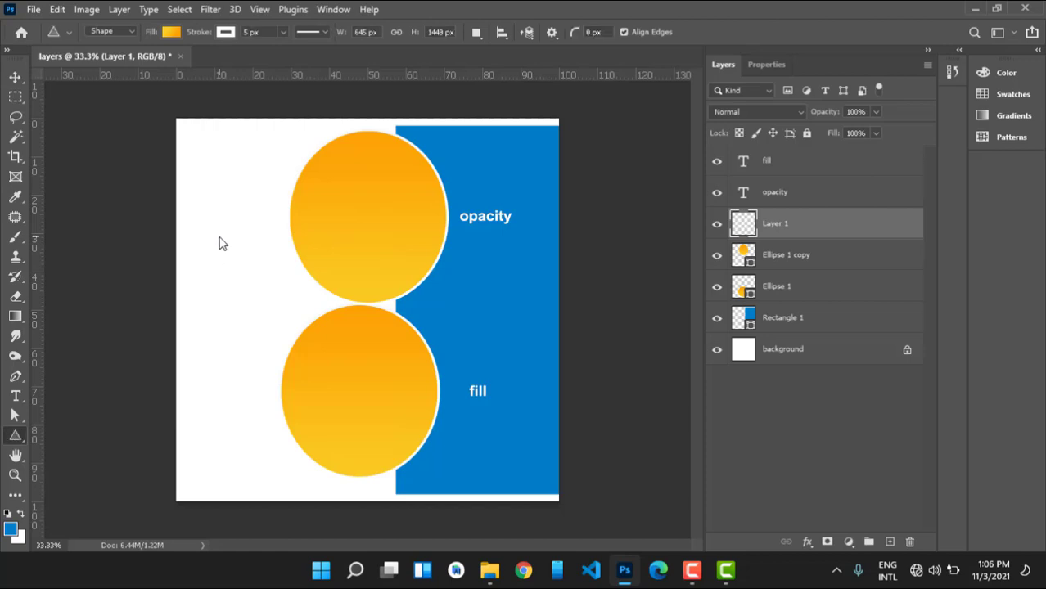
{"action": "mouse_move", "coordinate": [218, 238]}
{"action": "left_mouse_down"}
{"action": "mouse_move", "coordinate": [273, 339]}
{"action": "mouse_move", "coordinate": [375, 415]}
{"action": "left_mouse_up"}
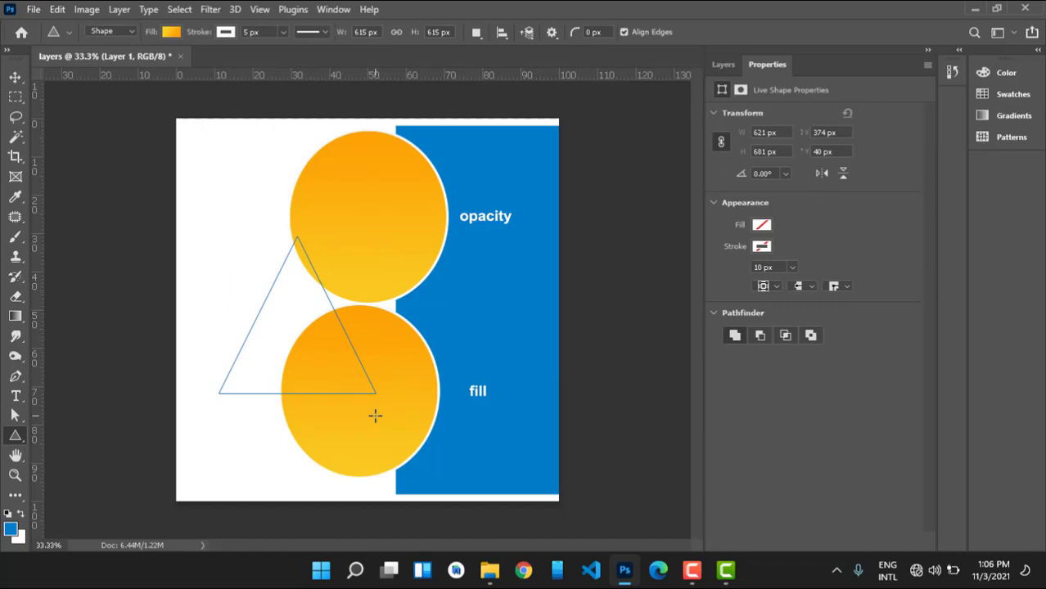
Step: Show the layer list again and move the triangle slightly up with the Move tool
{"action": "left_click", "coordinate": [721, 69]}
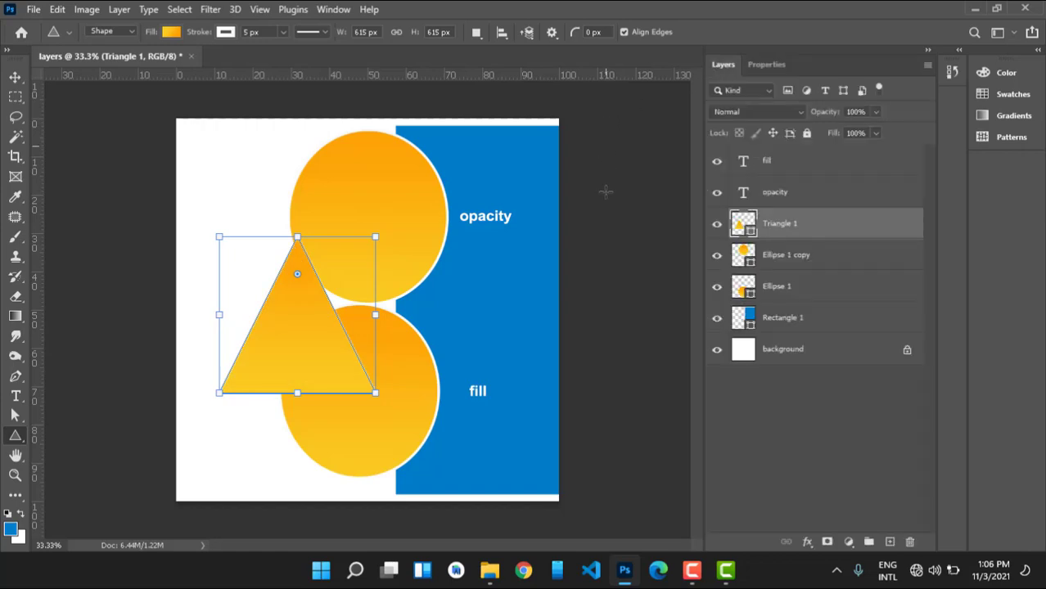
{"action": "key", "text": "v"}
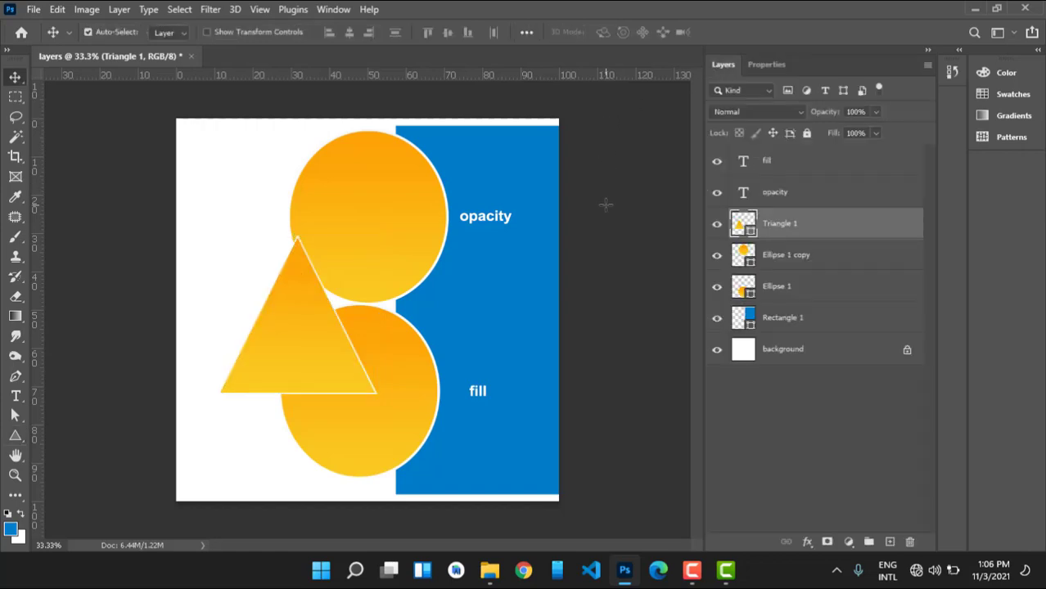
{"action": "mouse_move", "coordinate": [322, 340]}
{"action": "left_mouse_down"}
{"action": "mouse_move", "coordinate": [325, 328]}
{"action": "mouse_move", "coordinate": [315, 334]}
{"action": "left_mouse_up"}
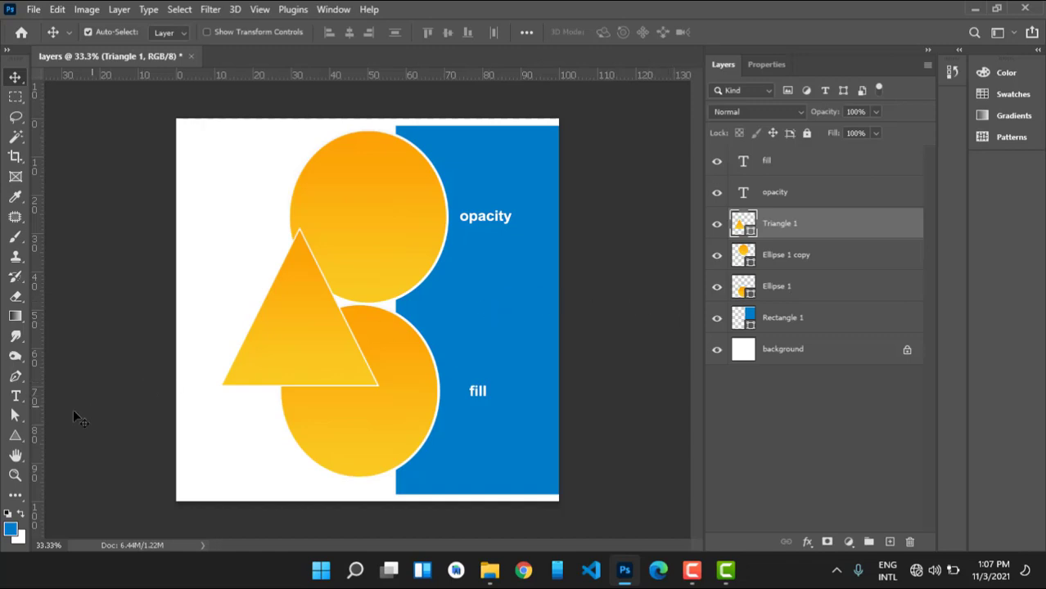
Step: Draw a rounded rectangle about 597 by 435 px just below the triangle, in the canvas's lower-left corner
{"action": "left_click", "coordinate": [15, 435]}
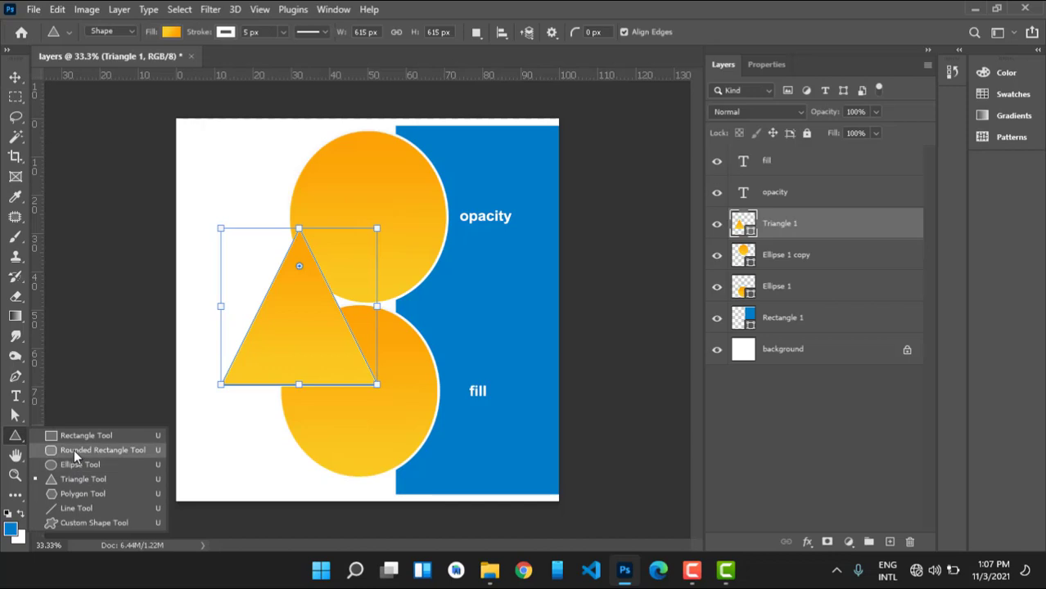
{"action": "key", "text": "Escape"}
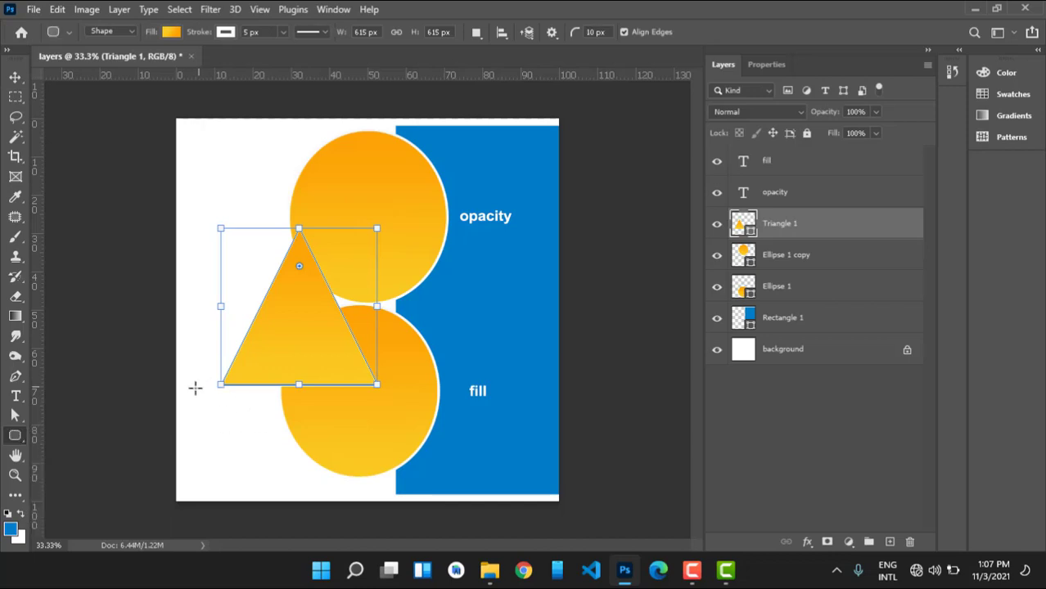
{"action": "left_click_drag", "start_coordinate": [193, 389], "coordinate": [344, 499]}
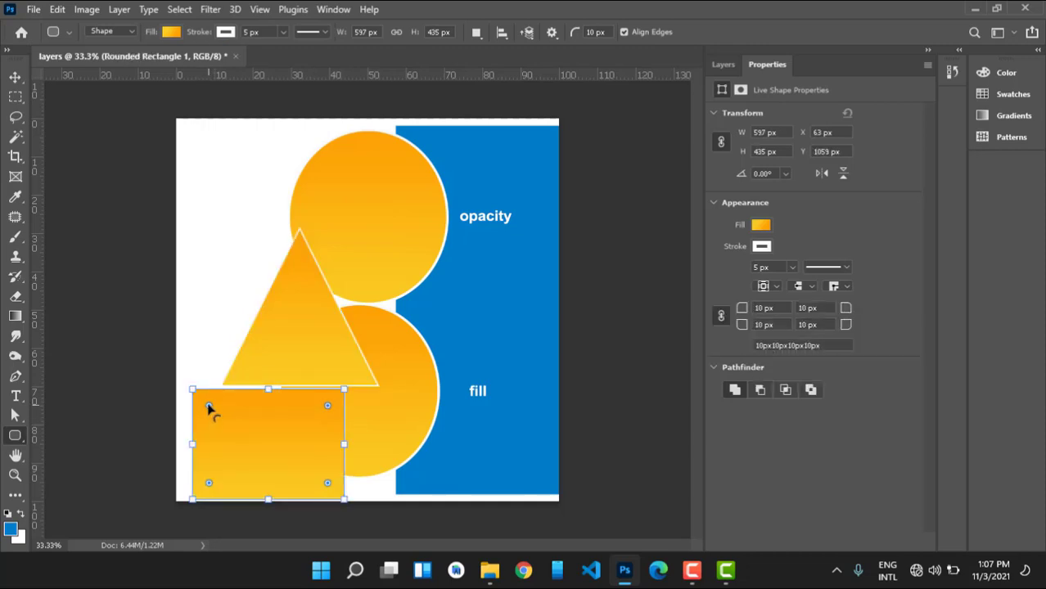
Step: Increase the rounded rectangle's corner radius to about 117 px, undo and redo the change, and activate the Move tool
{"action": "left_click_drag", "start_coordinate": [208, 409], "coordinate": [221, 415]}
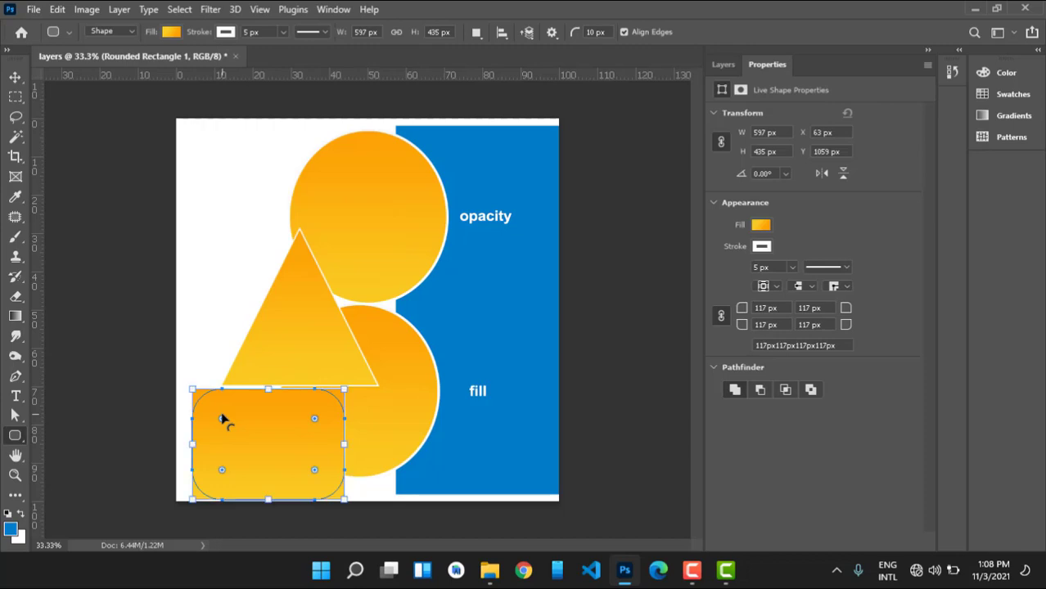
{"action": "key", "text": "ctrl+z"}
{"action": "key", "text": "v"}
{"action": "key", "text": "ctrl+shift+z"}
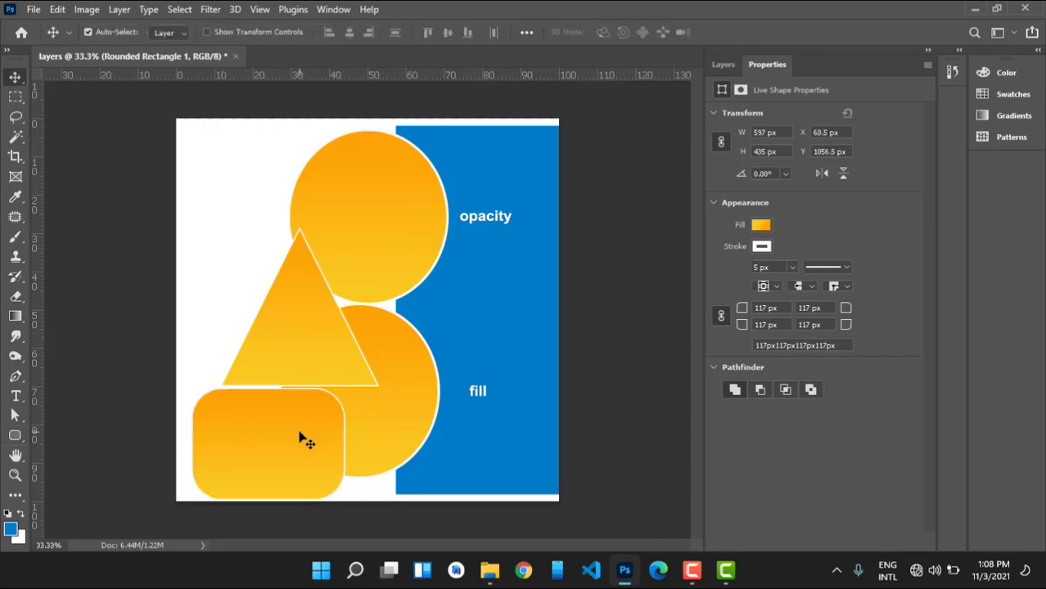
Step: Move the rounded rectangle between the opacity and fill texts over the blue area and show the layer list
{"action": "left_click_drag", "start_coordinate": [300, 434], "coordinate": [486, 295]}
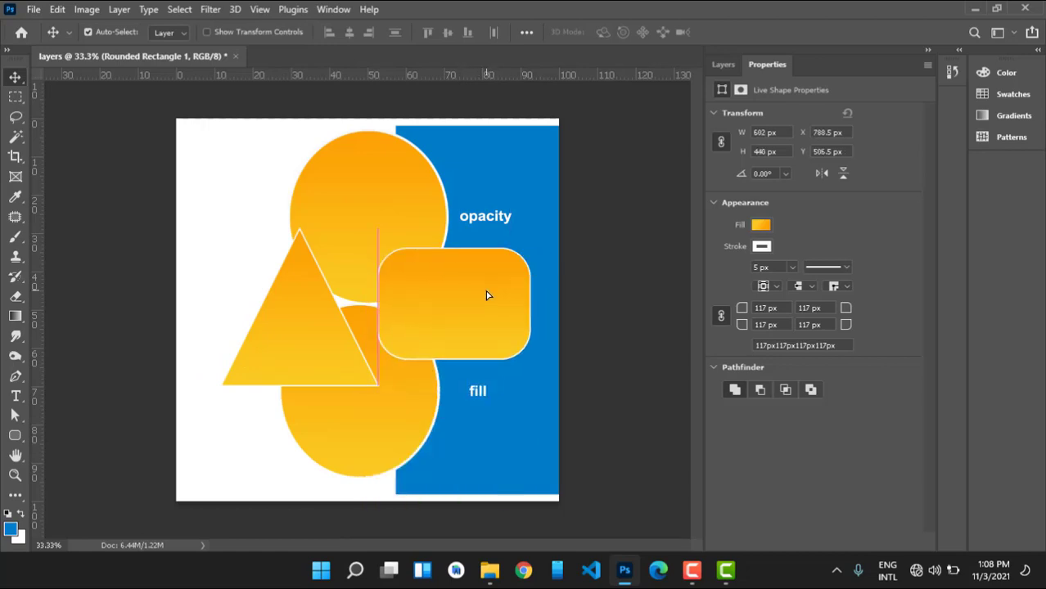
{"action": "left_click", "coordinate": [720, 64]}
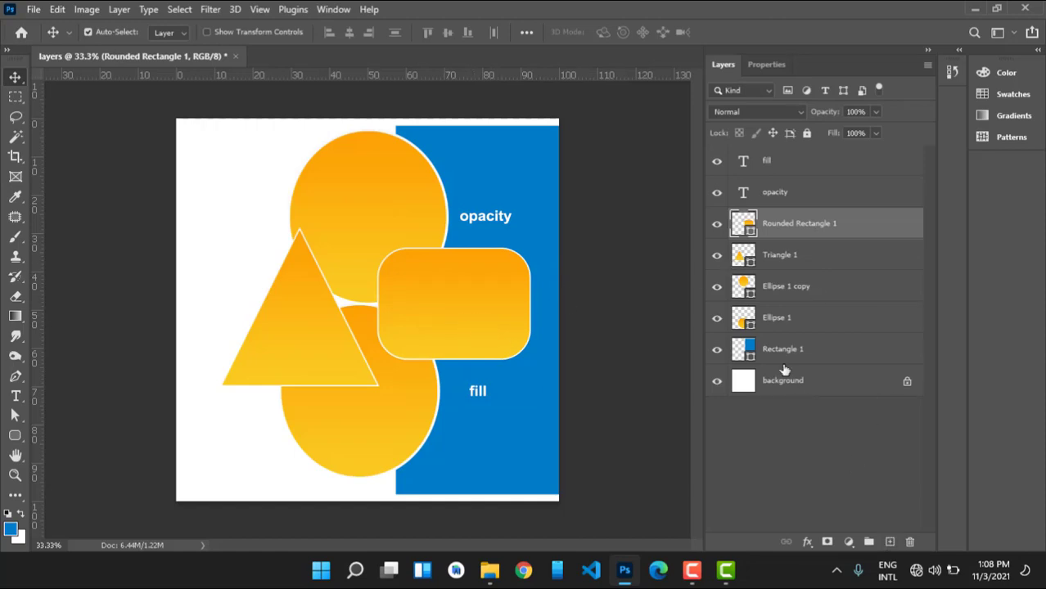
Step: Shift the rounded rectangle slightly down, then a little right and back left between the two text labels
{"action": "mouse_move", "coordinate": [460, 320]}
{"action": "left_mouse_down"}
{"action": "mouse_move", "coordinate": [427, 323]}
{"action": "mouse_move", "coordinate": [465, 324]}
{"action": "mouse_move", "coordinate": [449, 331]}
{"action": "left_mouse_up"}
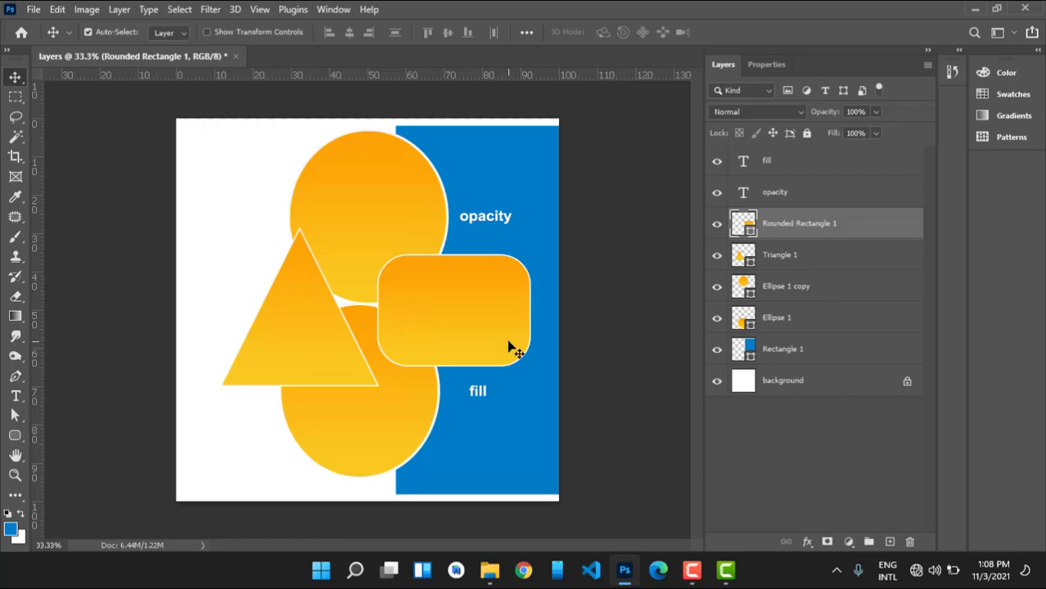
{"action": "mouse_move", "coordinate": [508, 345]}
{"action": "left_mouse_down"}
{"action": "mouse_move", "coordinate": [532, 346]}
{"action": "mouse_move", "coordinate": [512, 347]}
{"action": "left_mouse_up"}
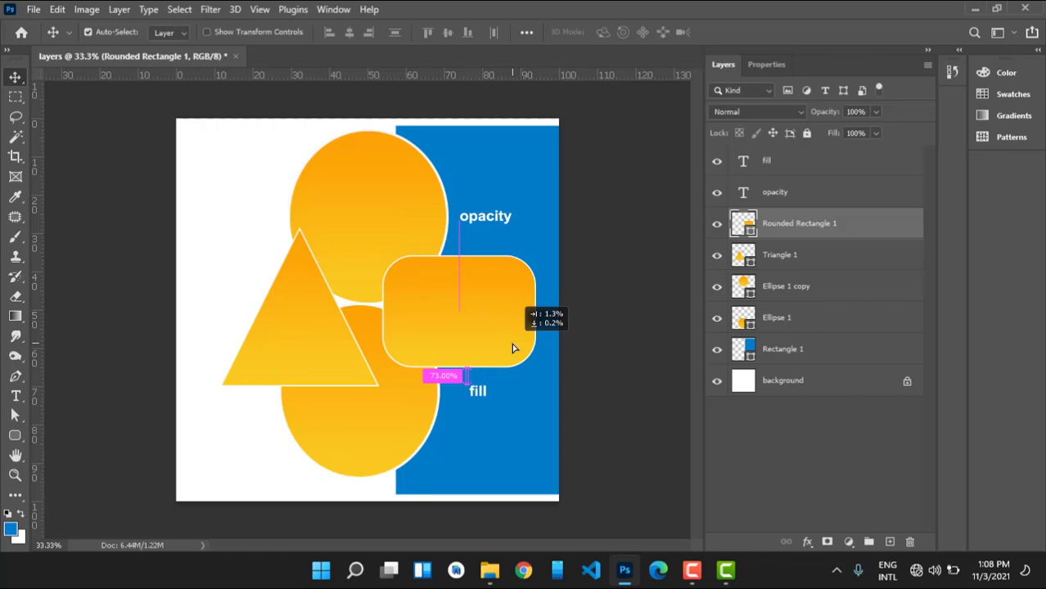
{"action": "left_click_drag", "start_coordinate": [512, 348], "coordinate": [512, 348]}
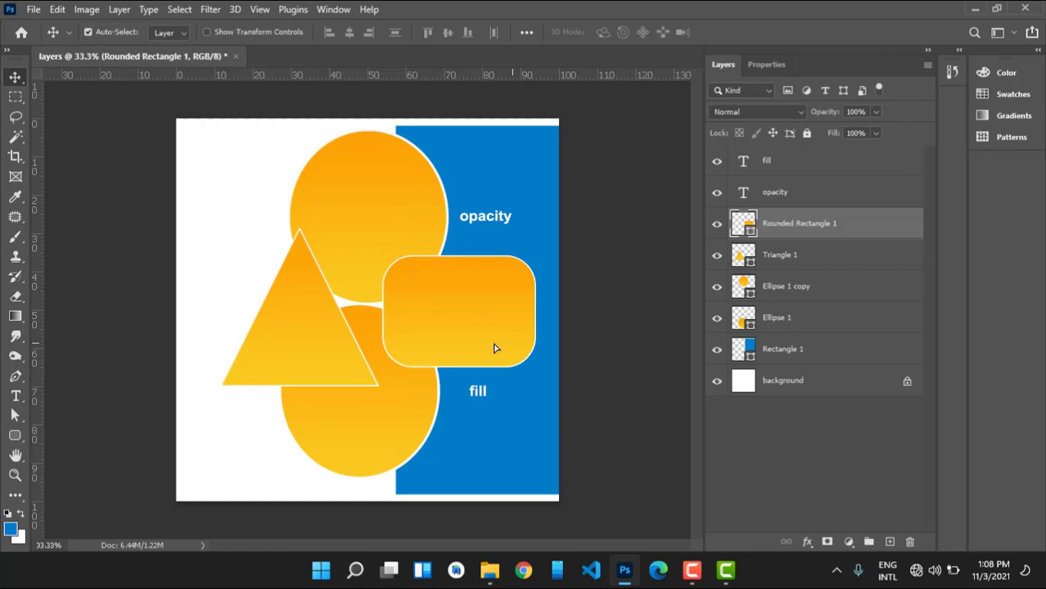
{"action": "key", "text": "shift+Left"}
{"action": "key", "text": "shift+Left"}
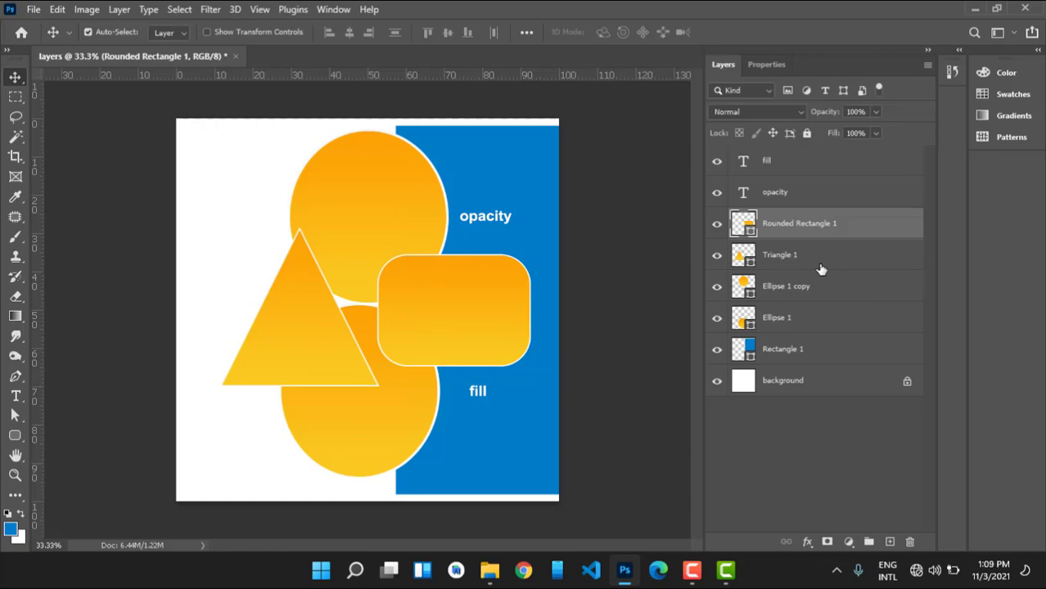
Step: Duplicate the Rounded Rectangle 1 layer under the name shape
{"action": "right_click", "coordinate": [806, 233]}
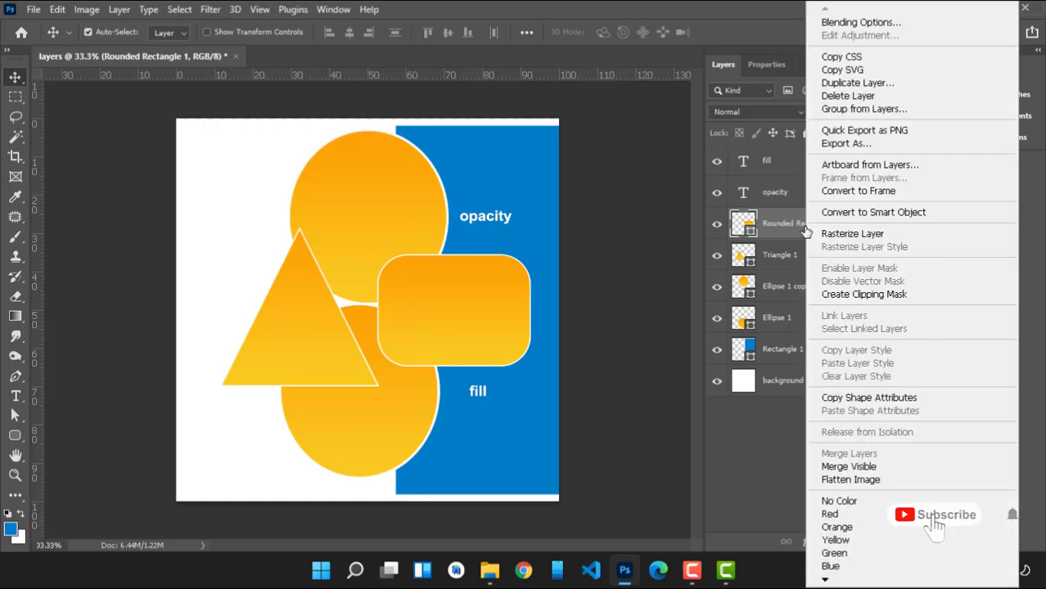
{"action": "left_click", "coordinate": [853, 85]}
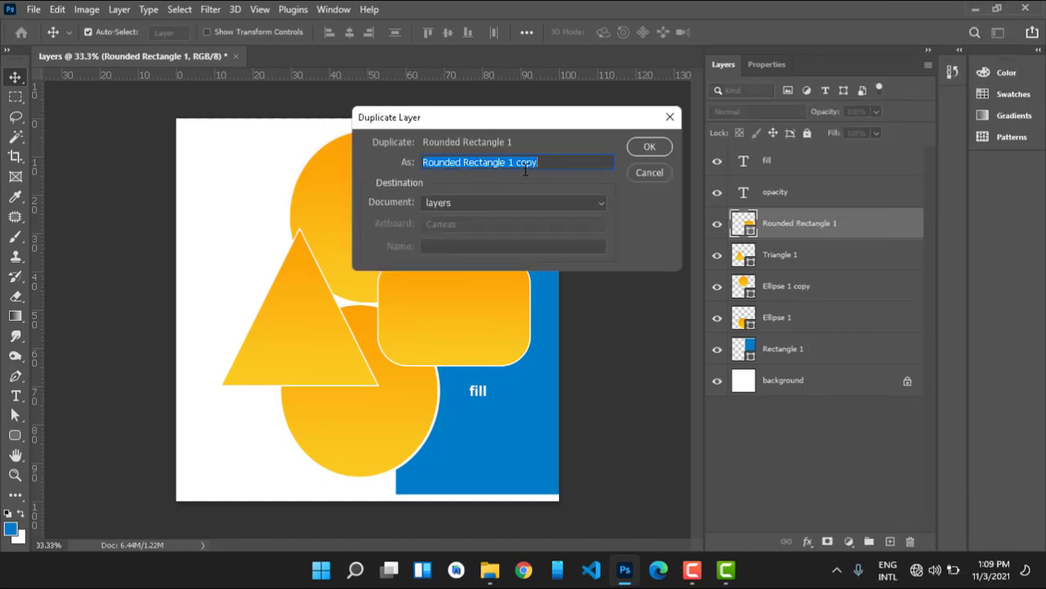
{"action": "type", "text": "shape"}
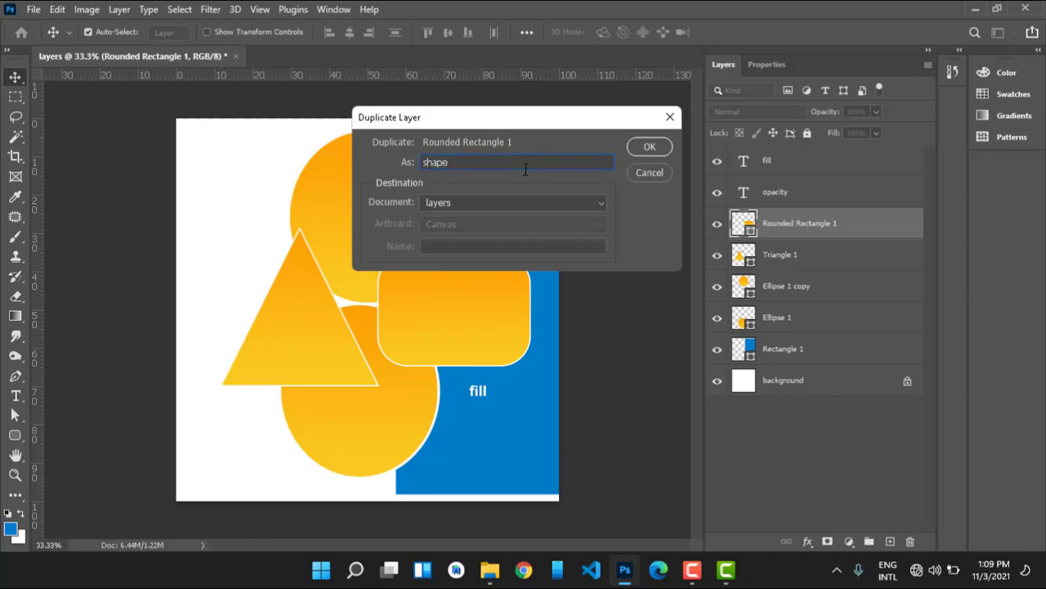
{"action": "key", "text": "Return"}
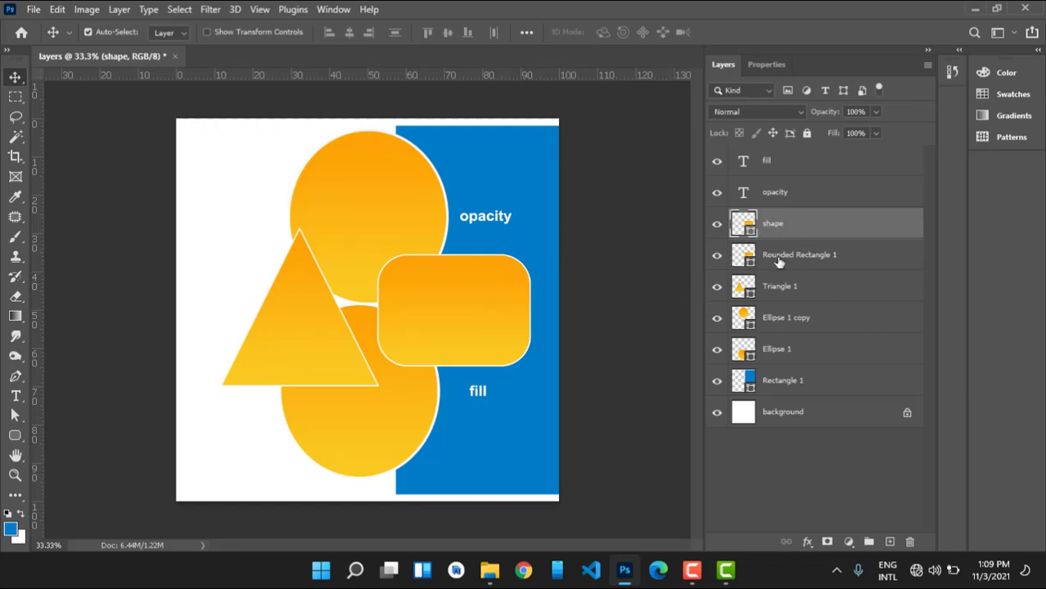
Step: Select the shape layer and move the duplicated rounded rectangle to the canvas's upper-left area, overlapping the upper ellipse and the triangle's tip
{"action": "left_click", "coordinate": [804, 257]}
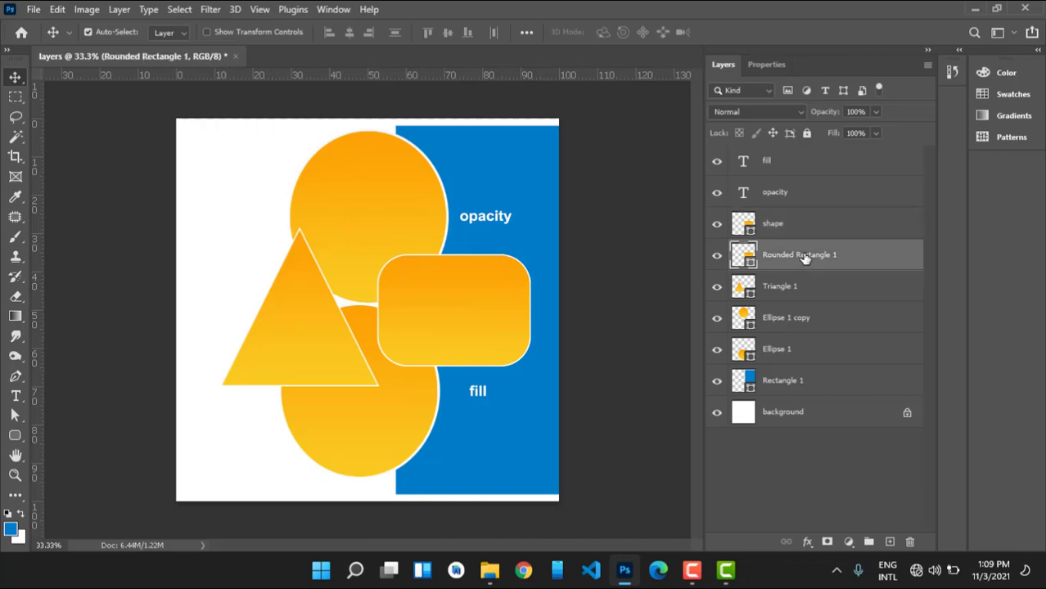
{"action": "left_click", "coordinate": [780, 225]}
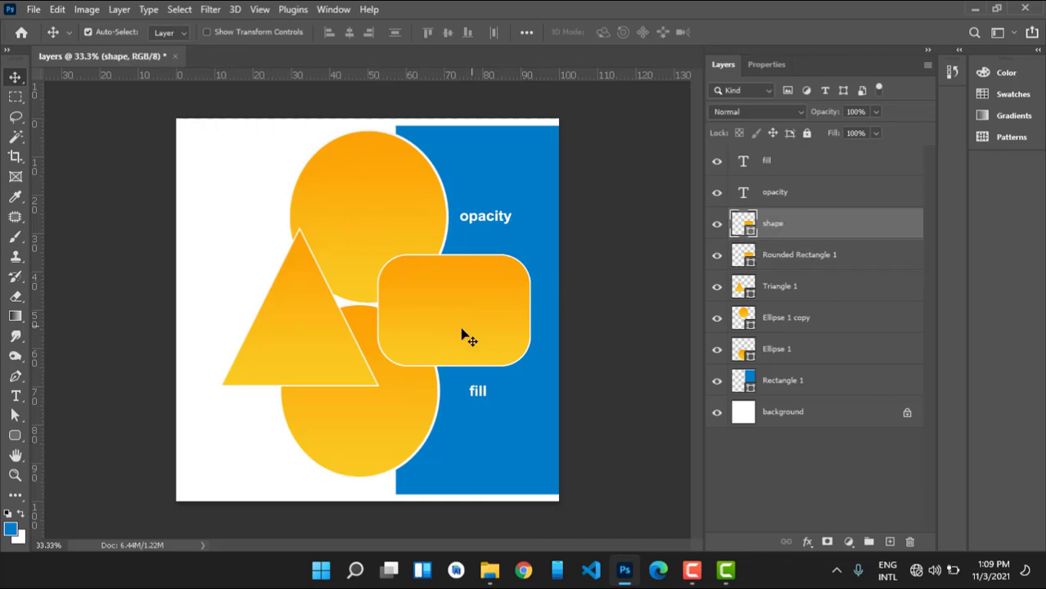
{"action": "left_click_drag", "start_coordinate": [344, 271], "coordinate": [292, 225]}
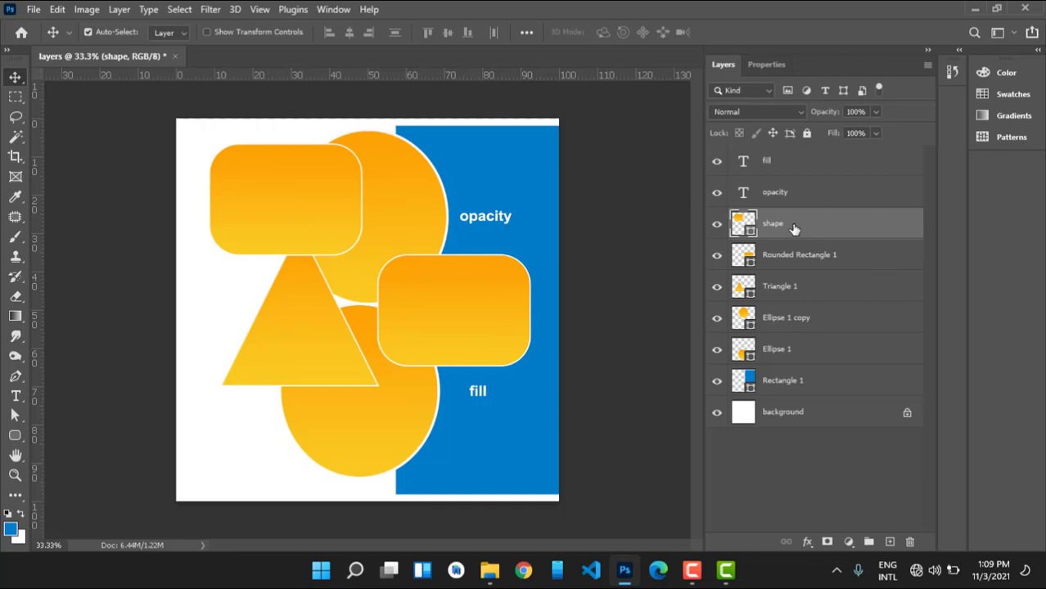
Step: Duplicate the shape layer and move the copy down to the canvas's lower-left area, over the triangle's base
{"action": "left_click_drag", "start_coordinate": [793, 229], "coordinate": [890, 545]}
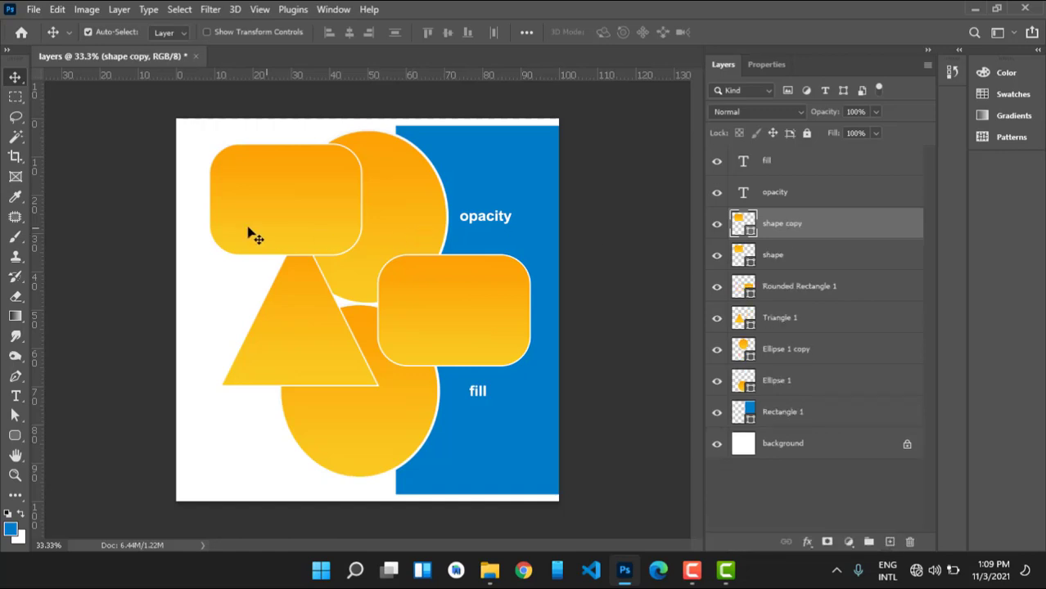
{"action": "left_click_drag", "start_coordinate": [278, 210], "coordinate": [254, 419]}
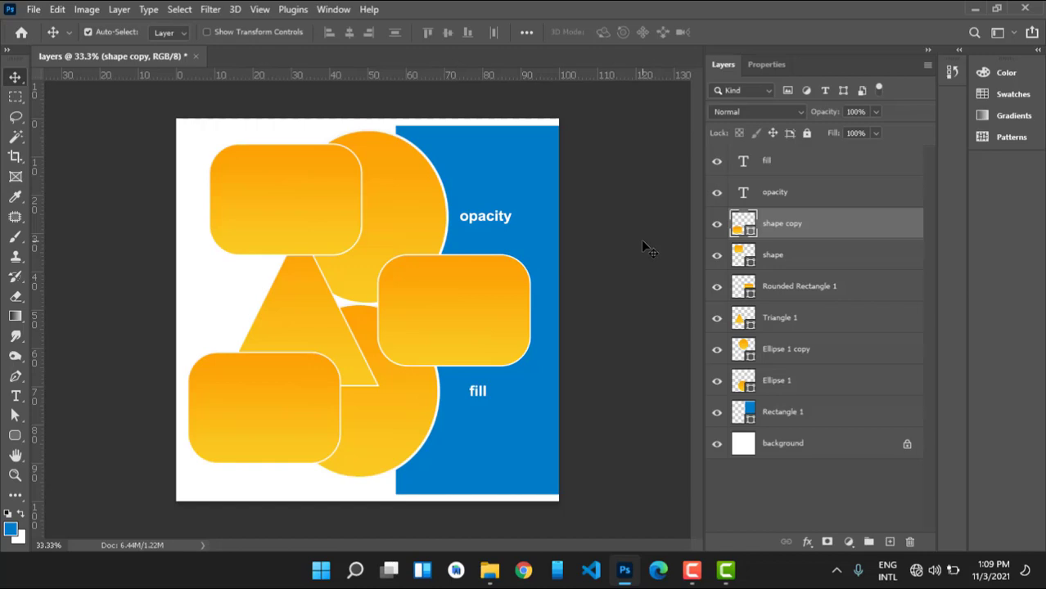
Step: Delete the shape copy, shape and Rounded Rectangle 1 layers
{"action": "left_click_drag", "start_coordinate": [804, 224], "coordinate": [908, 541]}
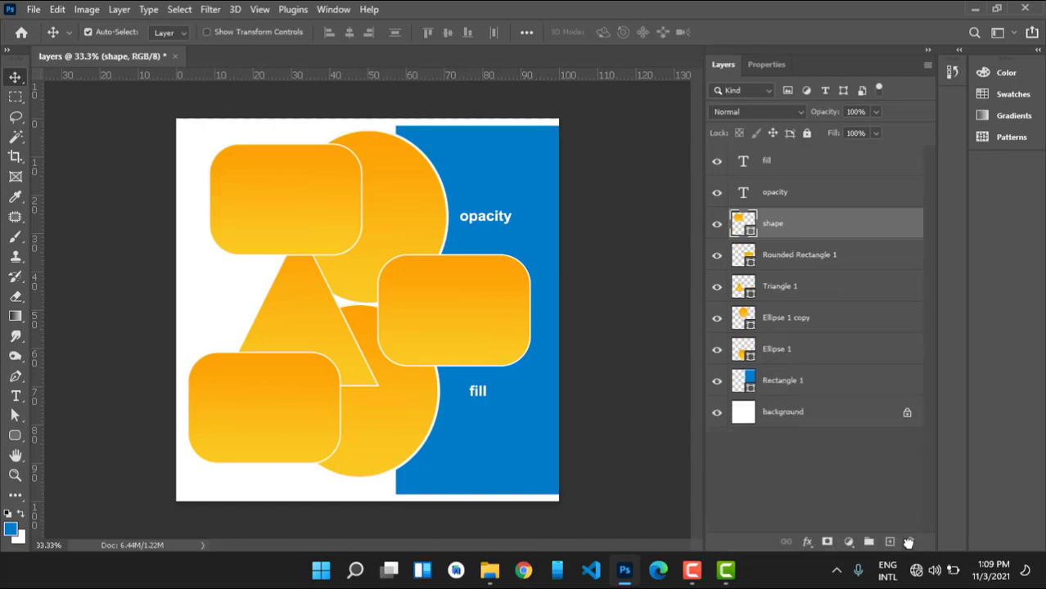
{"action": "right_click", "coordinate": [796, 225]}
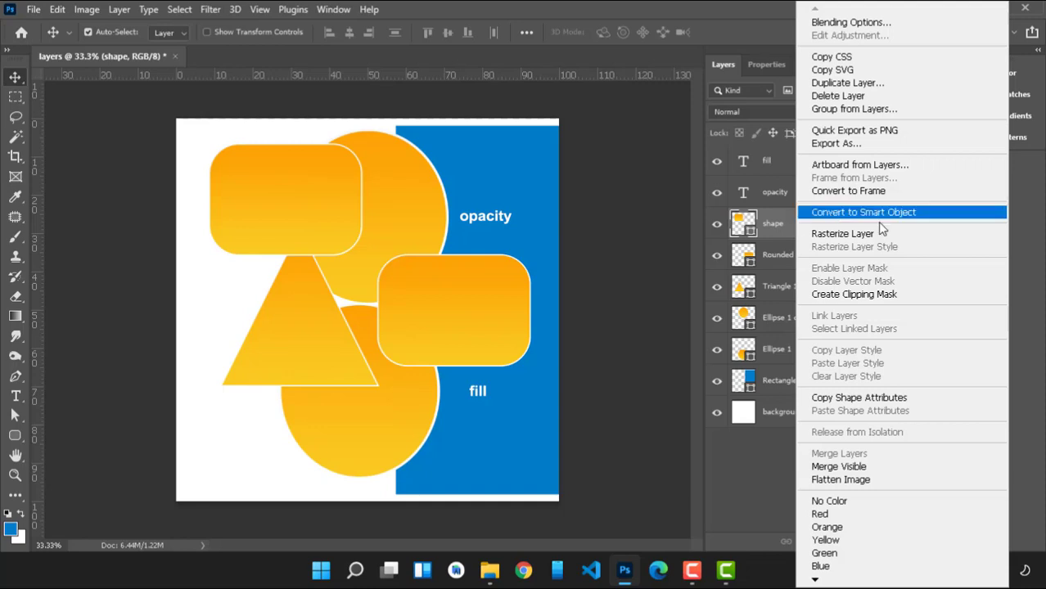
{"action": "left_click", "coordinate": [859, 98]}
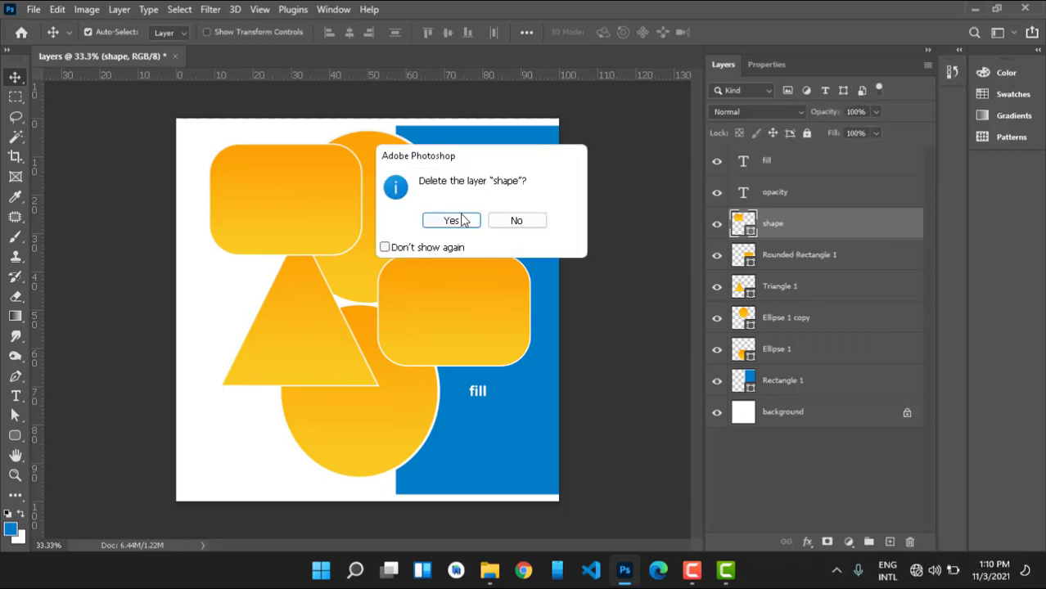
{"action": "left_click", "coordinate": [453, 220]}
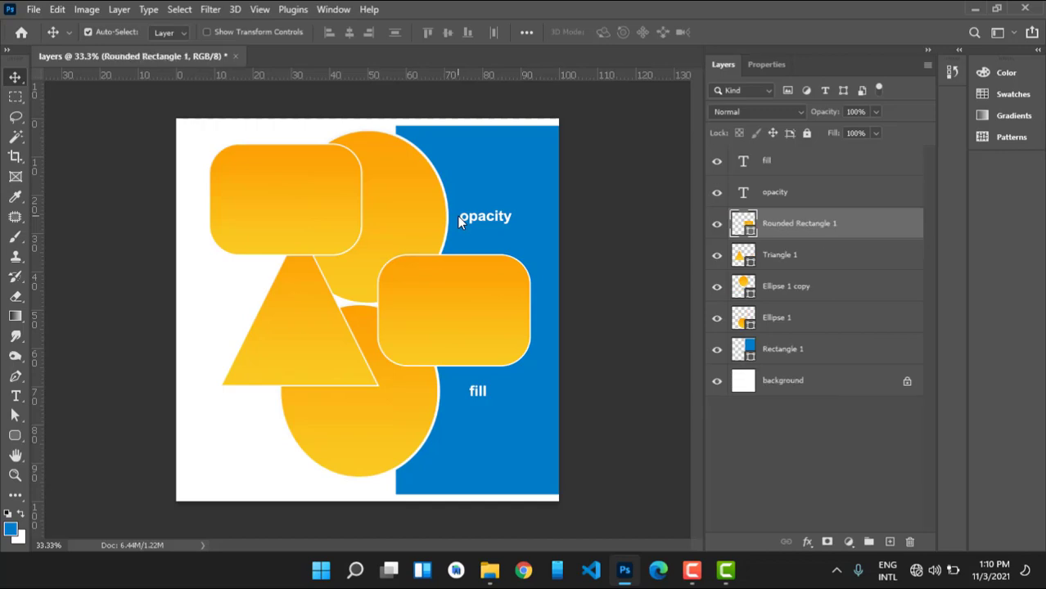
{"action": "left_click_drag", "start_coordinate": [470, 305], "coordinate": [913, 541]}
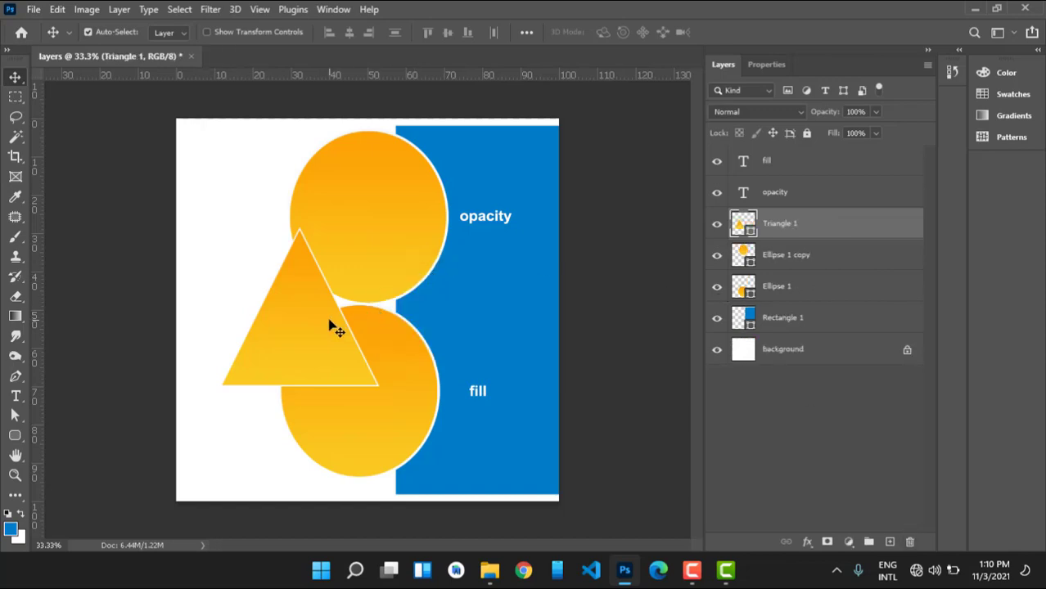
Step: Move the triangle to the canvas's lower-right corner and back over the lower ellipse
{"action": "left_click_drag", "start_coordinate": [330, 325], "coordinate": [518, 417]}
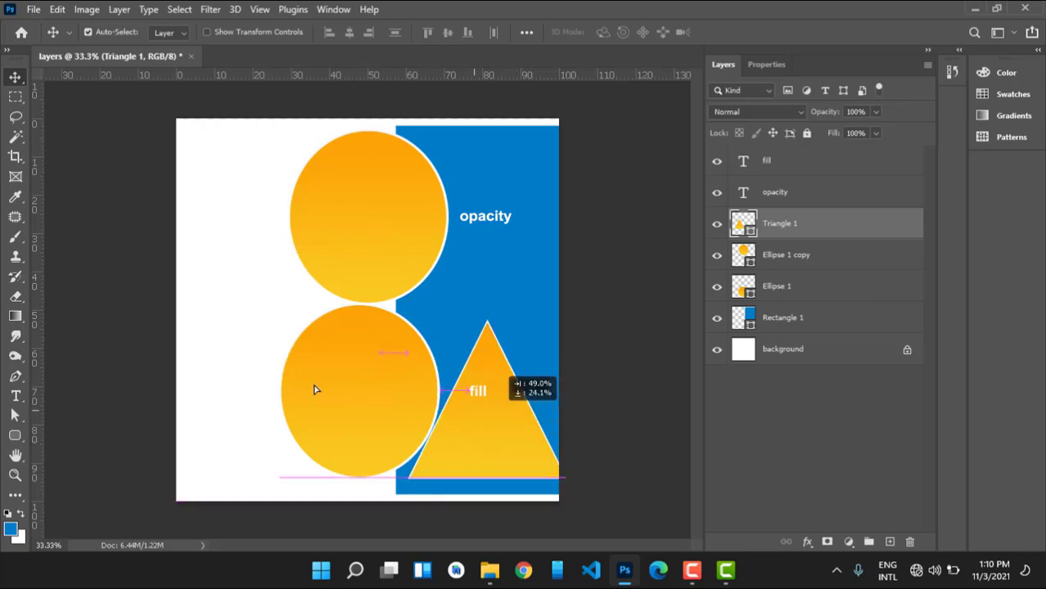
{"action": "left_click_drag", "start_coordinate": [314, 390], "coordinate": [910, 546]}
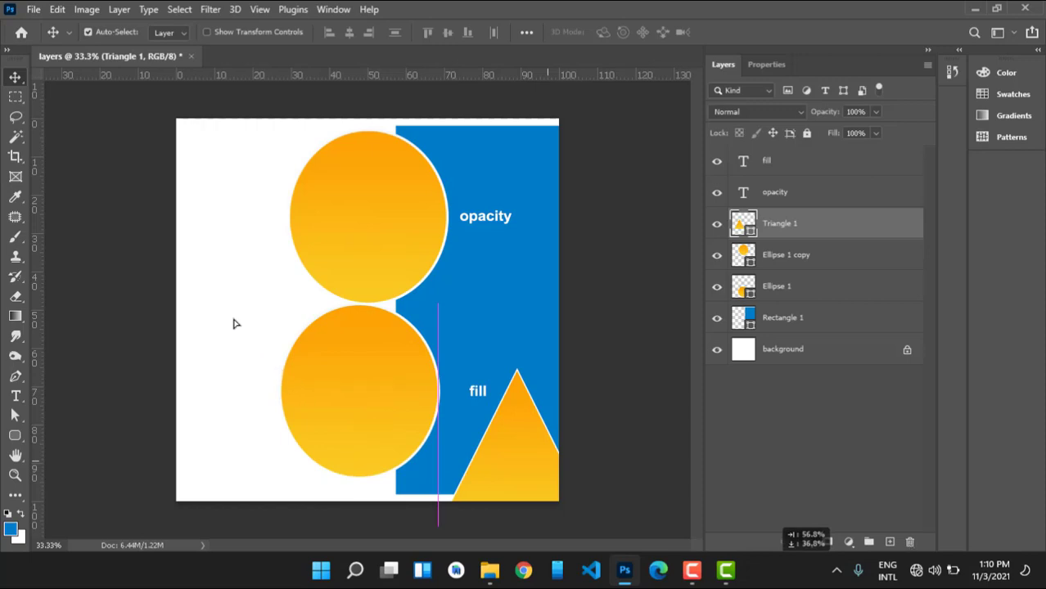
{"action": "left_click", "coordinate": [367, 390]}
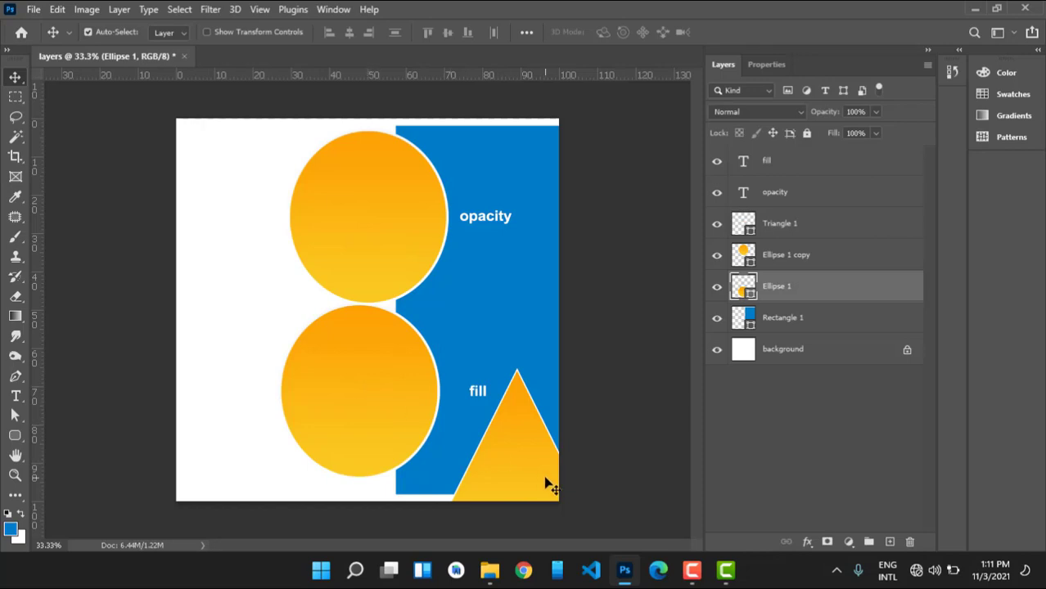
{"action": "left_click_drag", "start_coordinate": [532, 472], "coordinate": [380, 398]}
Step: Delete the Triangle 1 layer
{"action": "left_click", "coordinate": [858, 229]}
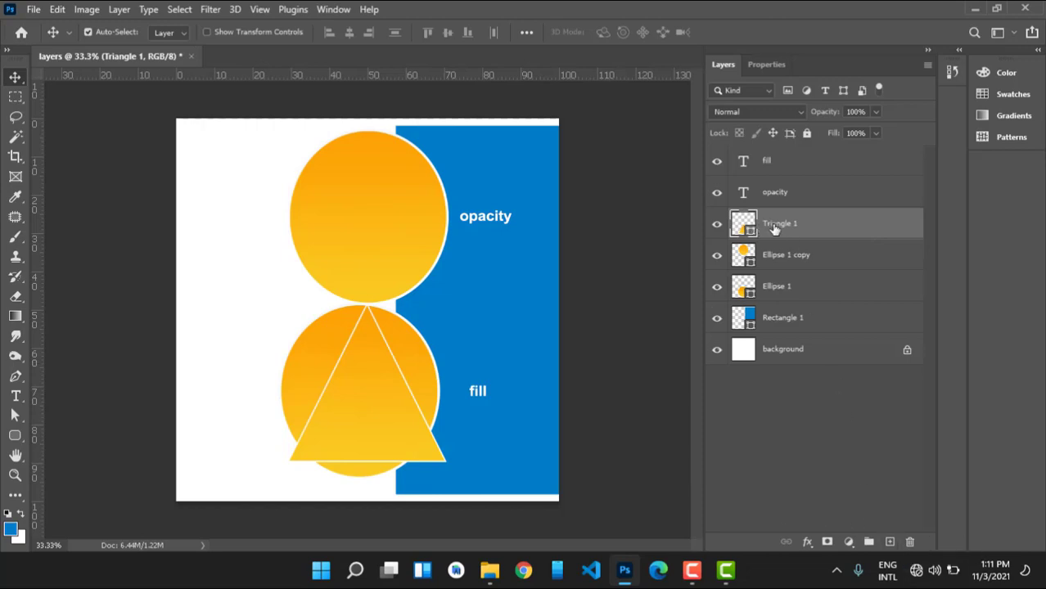
{"action": "left_click_drag", "start_coordinate": [774, 229], "coordinate": [909, 546]}
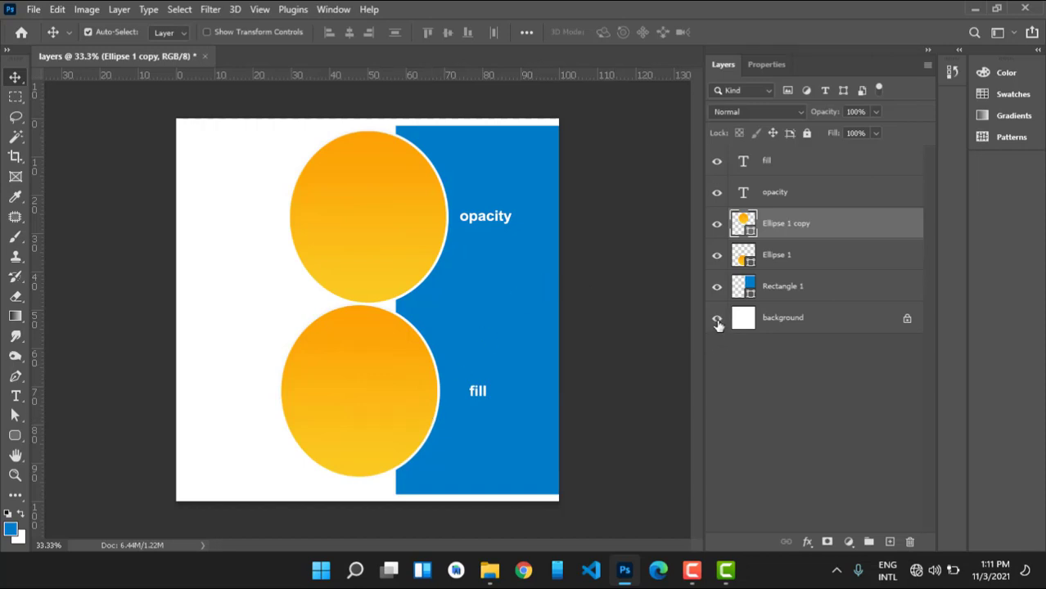
Step: Hide all layers and show only the Ellipse 1 and Ellipse 1 copy layers again
{"action": "left_click_drag", "start_coordinate": [718, 325], "coordinate": [718, 168]}
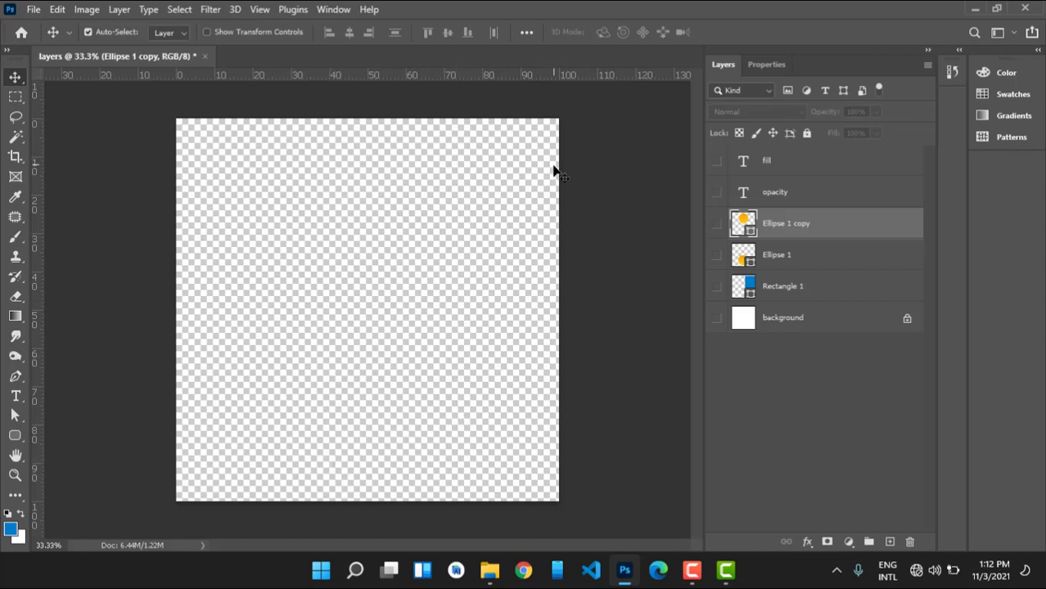
{"action": "left_click", "coordinate": [716, 255]}
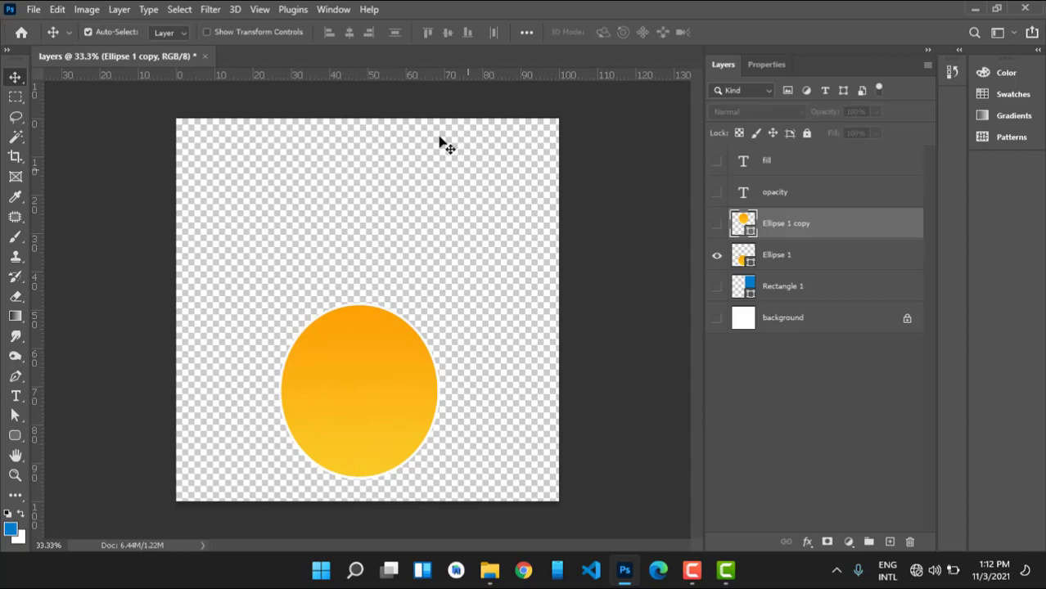
{"action": "left_click", "coordinate": [717, 225]}
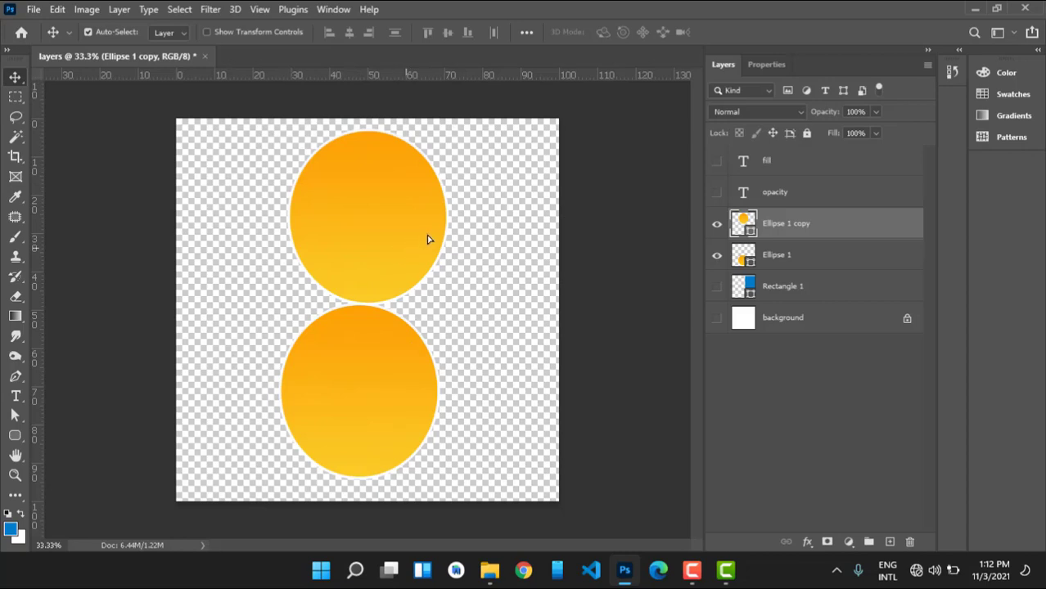
Step: Move the upper ellipse right and slightly up, and show the opacity, fill, background and Rectangle 1 layers again
{"action": "left_click_drag", "start_coordinate": [427, 238], "coordinate": [451, 239]}
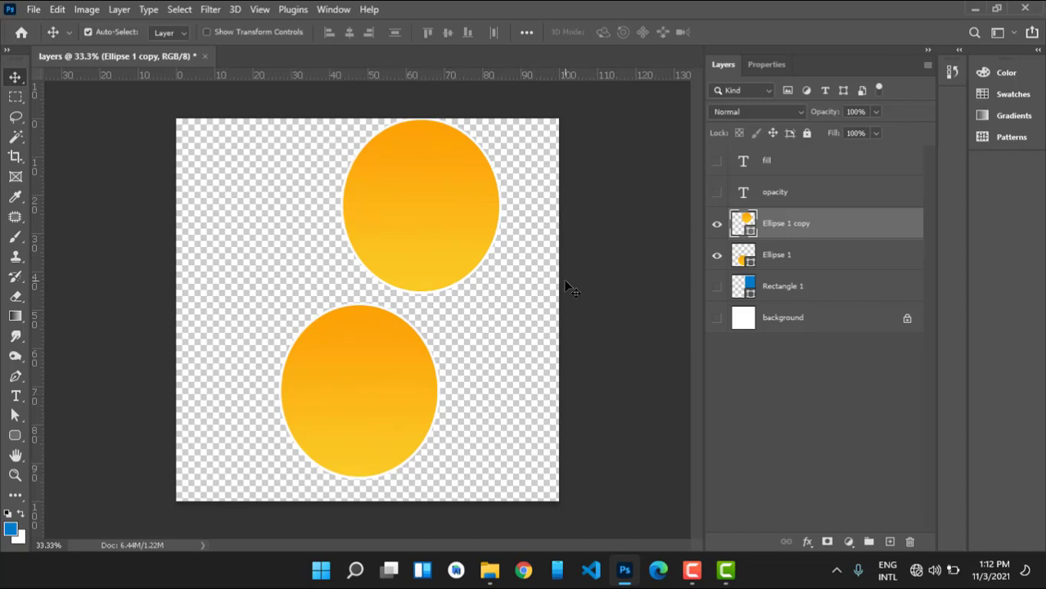
{"action": "left_click", "coordinate": [717, 193]}
{"action": "left_click", "coordinate": [718, 161]}
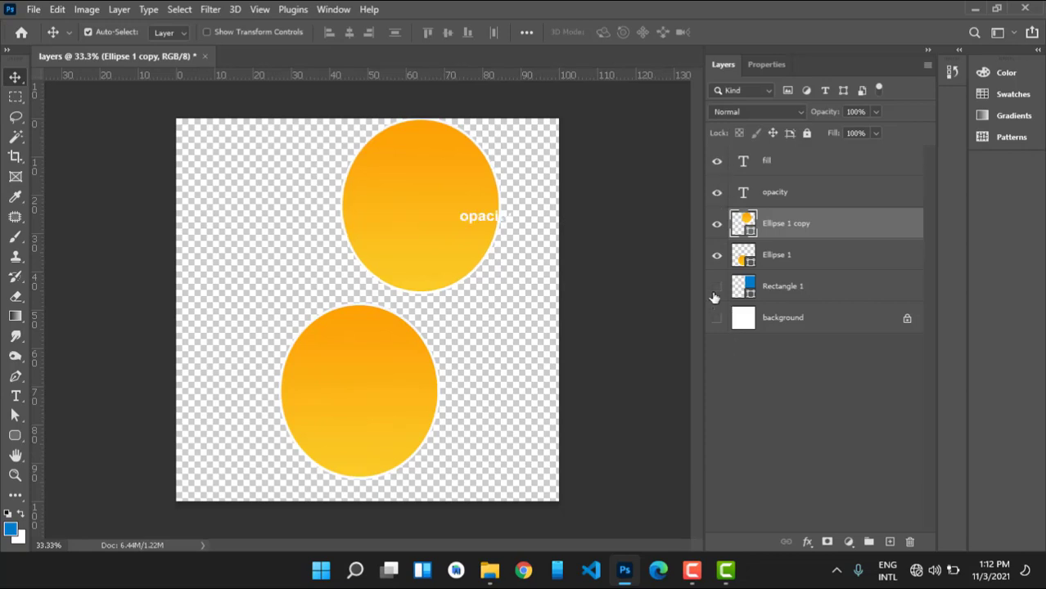
{"action": "left_click", "coordinate": [718, 319]}
{"action": "left_click", "coordinate": [718, 287]}
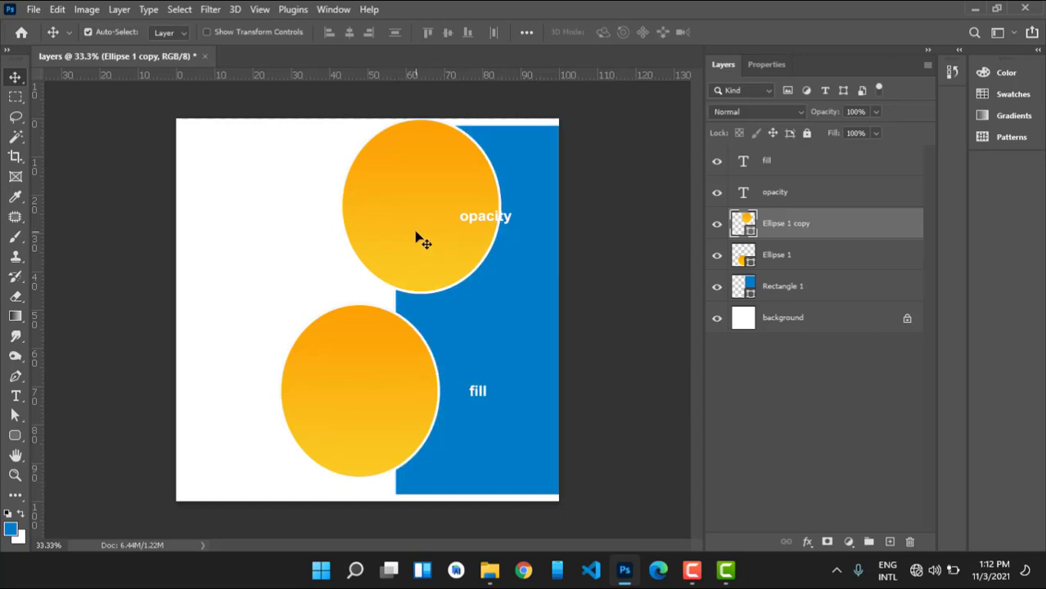
Step: Reposition the two ellipses so the upper one sits directly above the lower one across the blue rectangle's edge, with a small gap between them
{"action": "left_click_drag", "start_coordinate": [375, 246], "coordinate": [356, 252]}
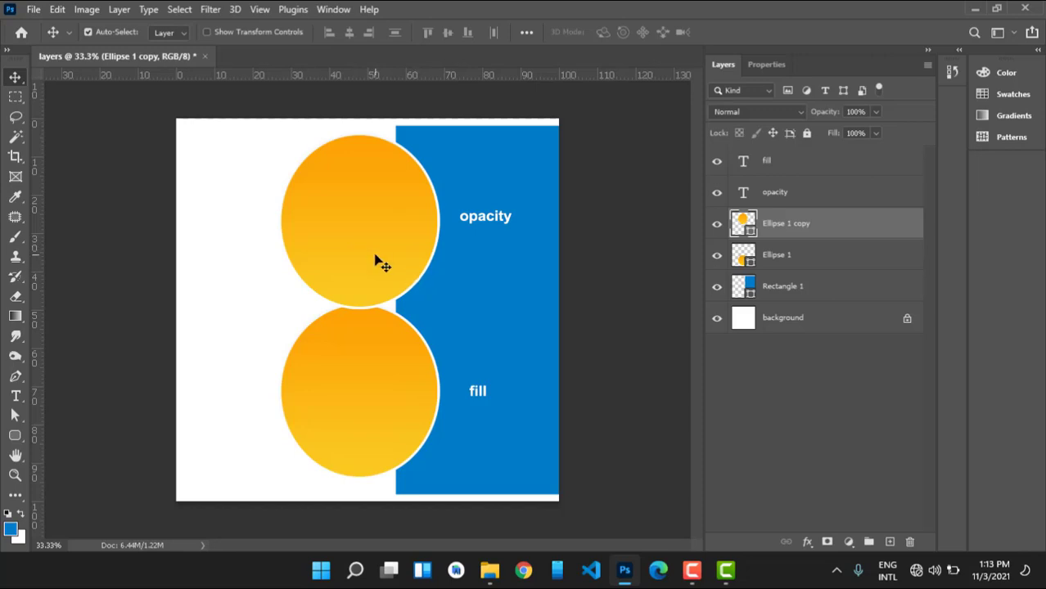
{"action": "left_click_drag", "start_coordinate": [375, 256], "coordinate": [373, 241]}
{"action": "mouse_move", "coordinate": [381, 340]}
{"action": "left_mouse_down"}
{"action": "mouse_move", "coordinate": [378, 354]}
{"action": "mouse_move", "coordinate": [393, 356]}
{"action": "mouse_move", "coordinate": [386, 343]}
{"action": "left_mouse_up"}
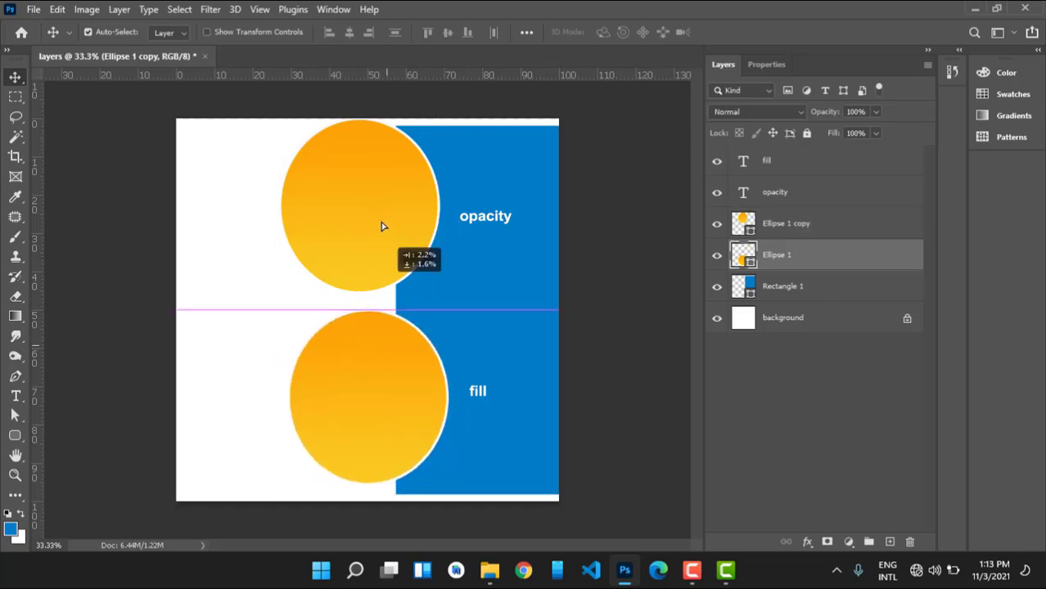
{"action": "left_click_drag", "start_coordinate": [379, 212], "coordinate": [383, 227]}
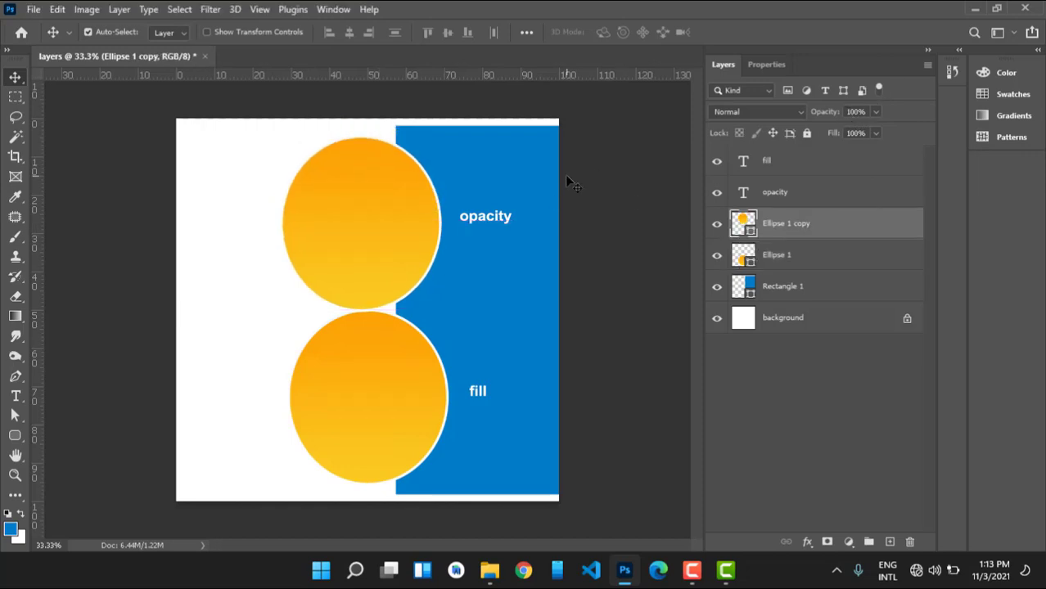
{"action": "left_click_drag", "start_coordinate": [352, 213], "coordinate": [358, 208]}
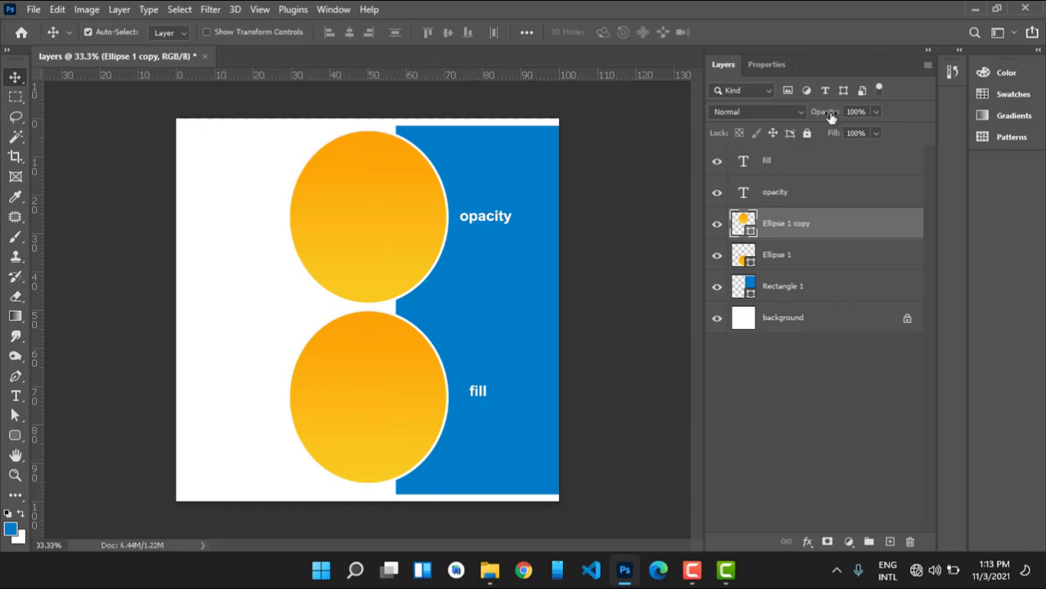
Step: Set the opacity of the Ellipse 1 copy layer to 50%
{"action": "left_click_drag", "start_coordinate": [829, 117], "coordinate": [877, 123]}
{"action": "type", "text": "/"}
{"action": "type", "text": "5"}
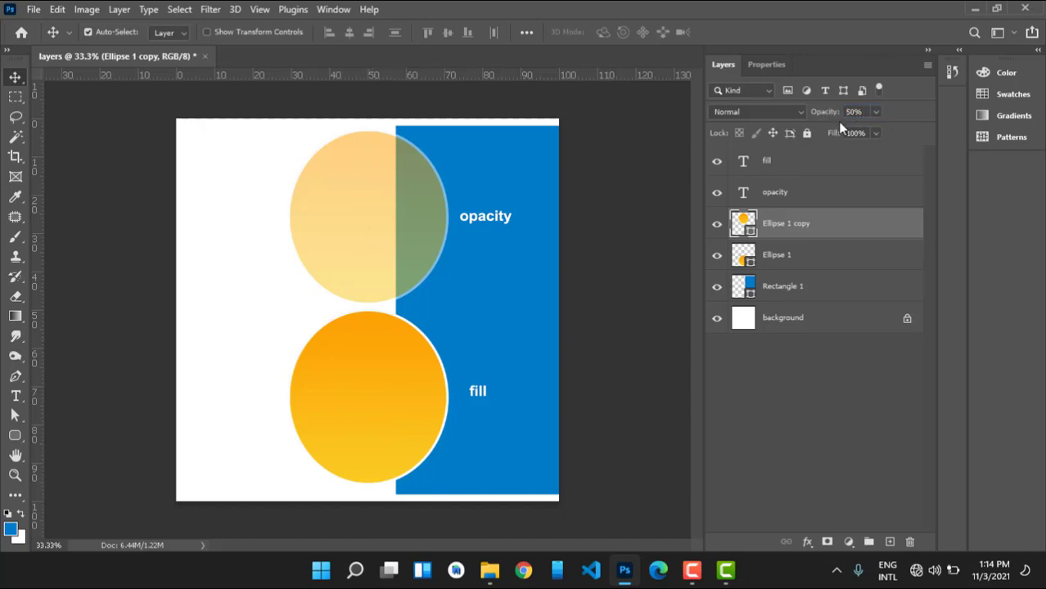
Step: Set the fill of the Ellipse 1 layer to 50% and deselect all layers
{"action": "left_click", "coordinate": [344, 419]}
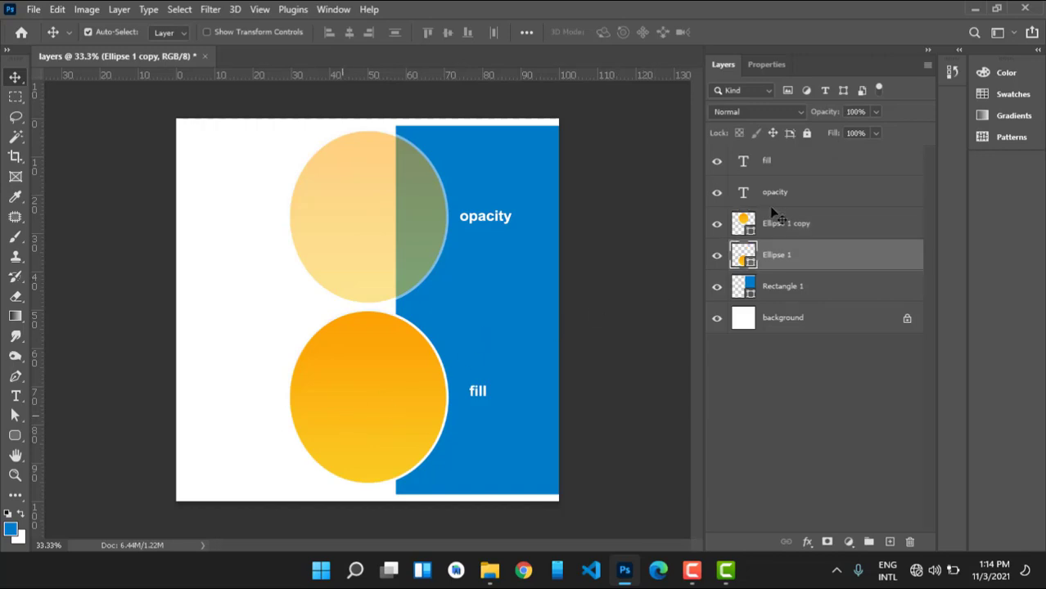
{"action": "left_click", "coordinate": [875, 133]}
{"action": "left_click_drag", "start_coordinate": [874, 151], "coordinate": [872, 154]}
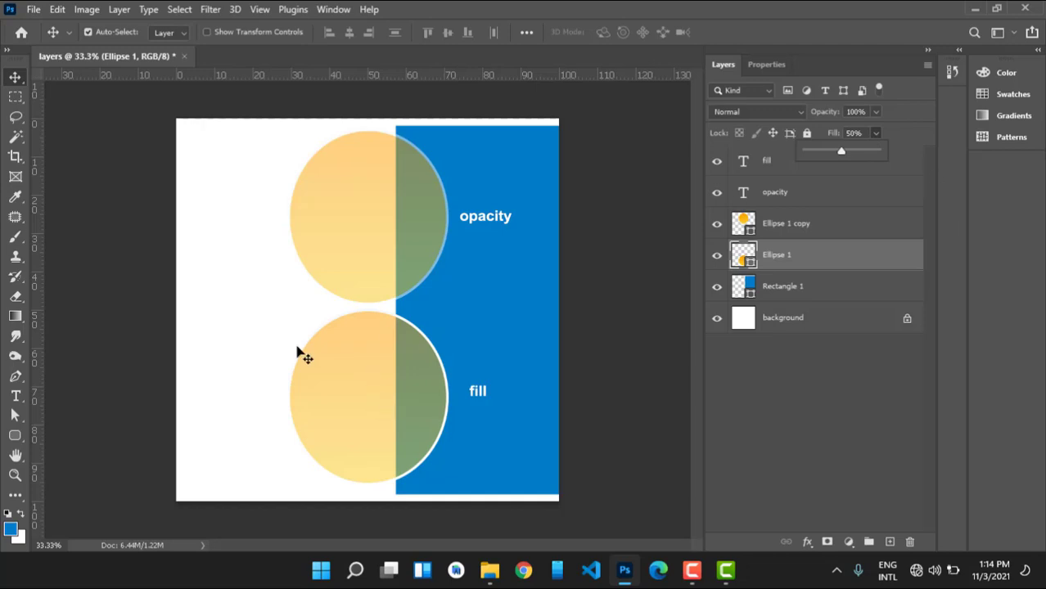
{"action": "left_click", "coordinate": [781, 398]}
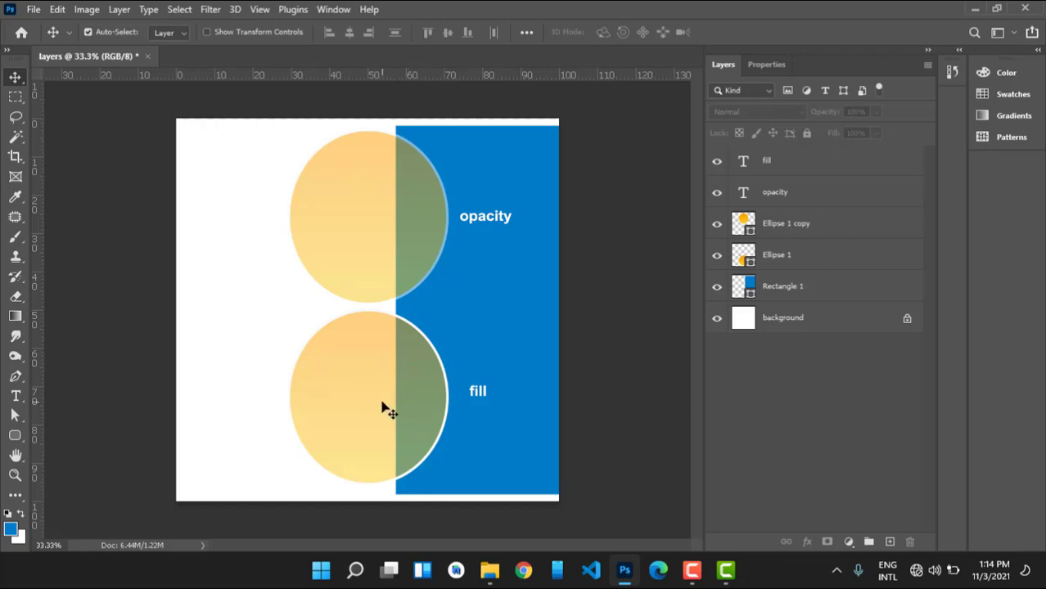
Step: Shift the lower ellipse slightly right and move the upper ellipse directly above it, so the two nearly touch
{"action": "mouse_move", "coordinate": [383, 405]}
{"action": "left_mouse_down"}
{"action": "mouse_move", "coordinate": [370, 409]}
{"action": "mouse_move", "coordinate": [390, 406]}
{"action": "left_mouse_up"}
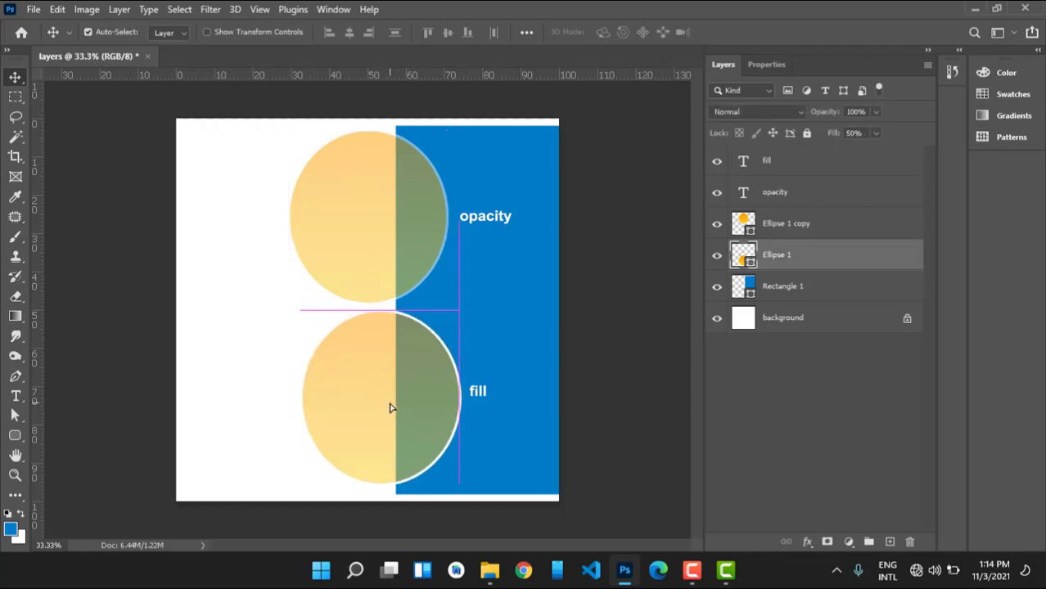
{"action": "left_click", "coordinate": [368, 231]}
{"action": "left_click_drag", "start_coordinate": [368, 232], "coordinate": [372, 230]}
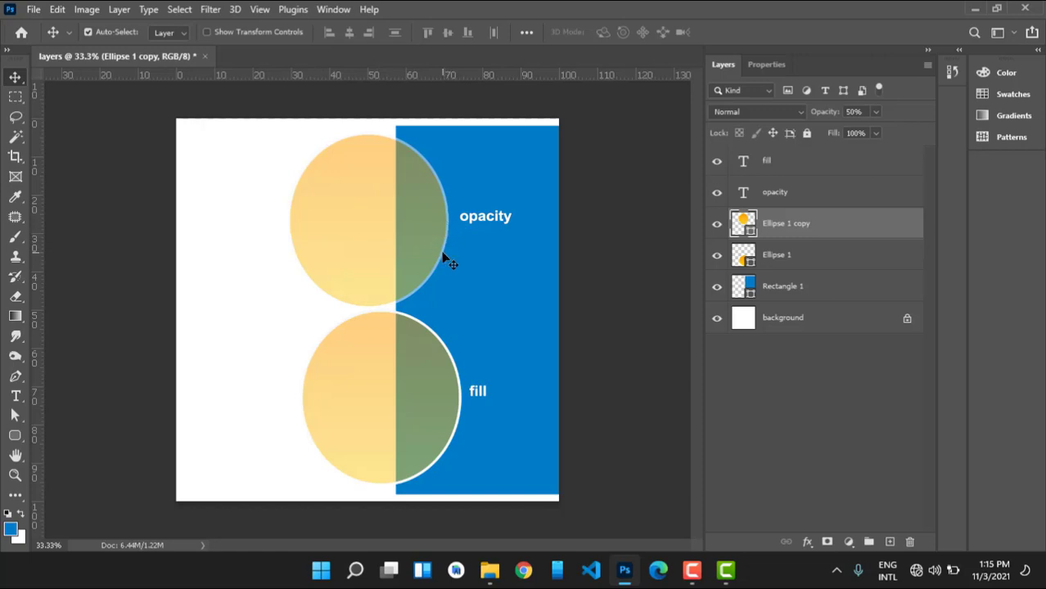
{"action": "left_click_drag", "start_coordinate": [374, 225], "coordinate": [388, 228]}
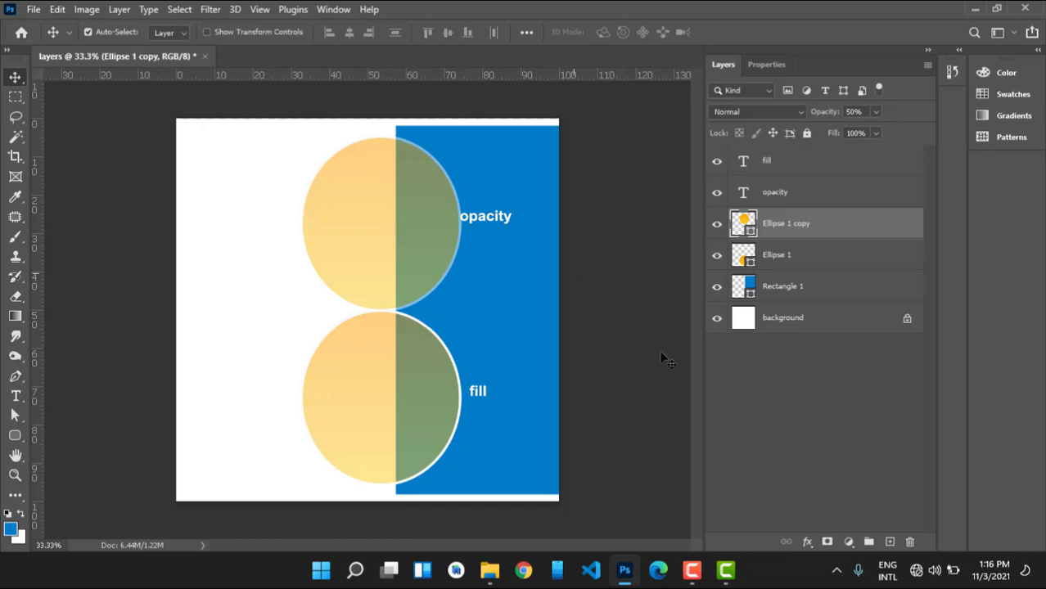
{"action": "left_click", "coordinate": [694, 577]}
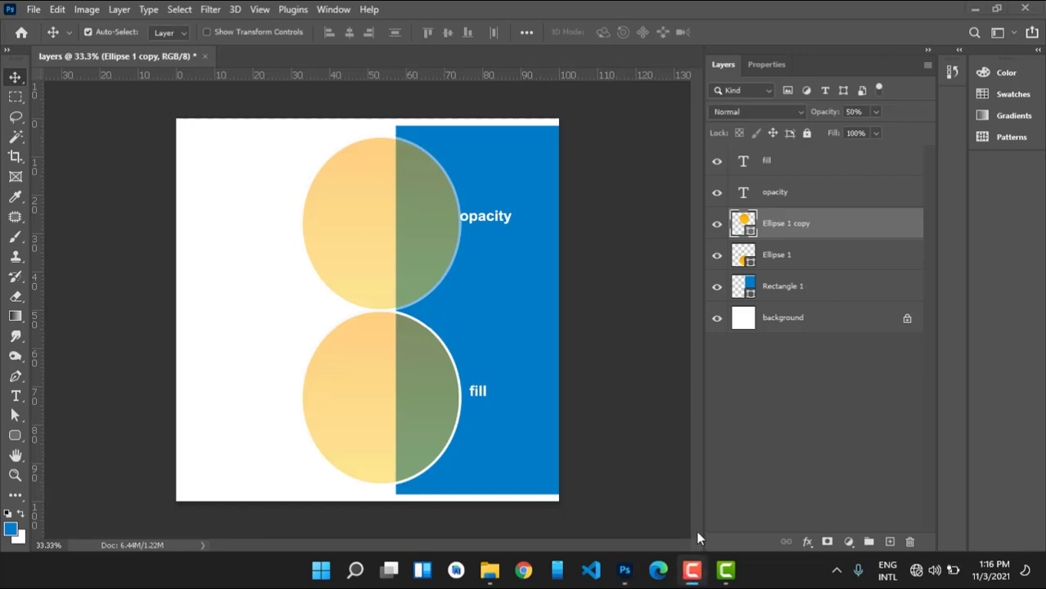